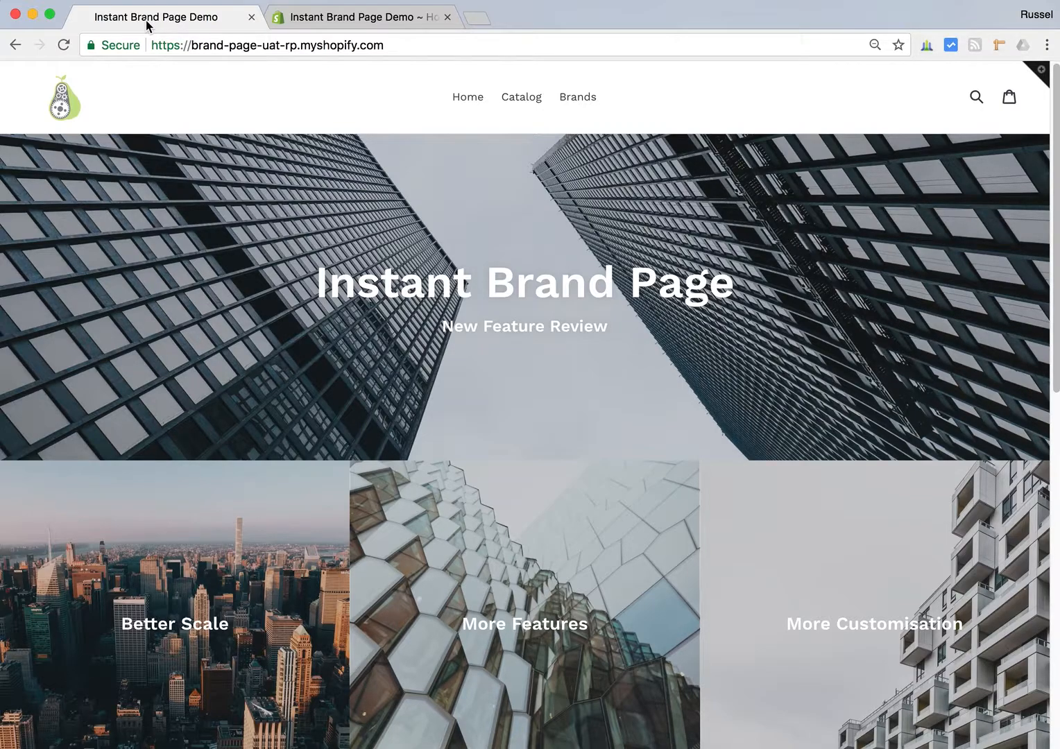
- Switch to the Shopify admin and open the settings of the installed Instant Brand Page (UAT) app
click(338, 21)
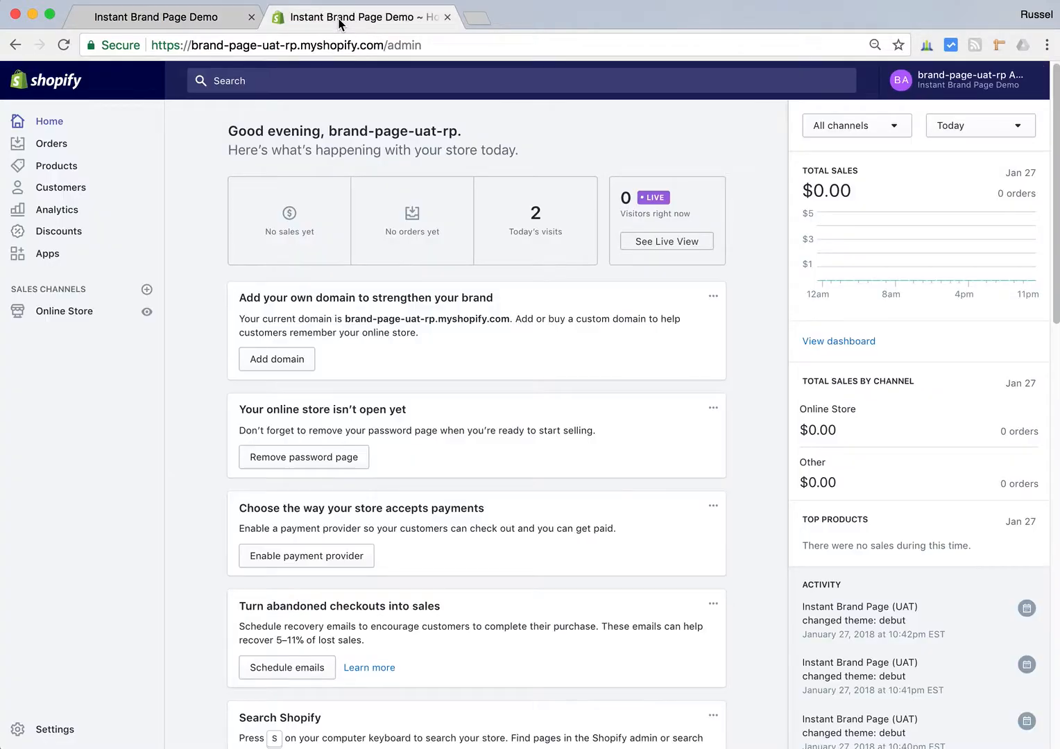
click(49, 255)
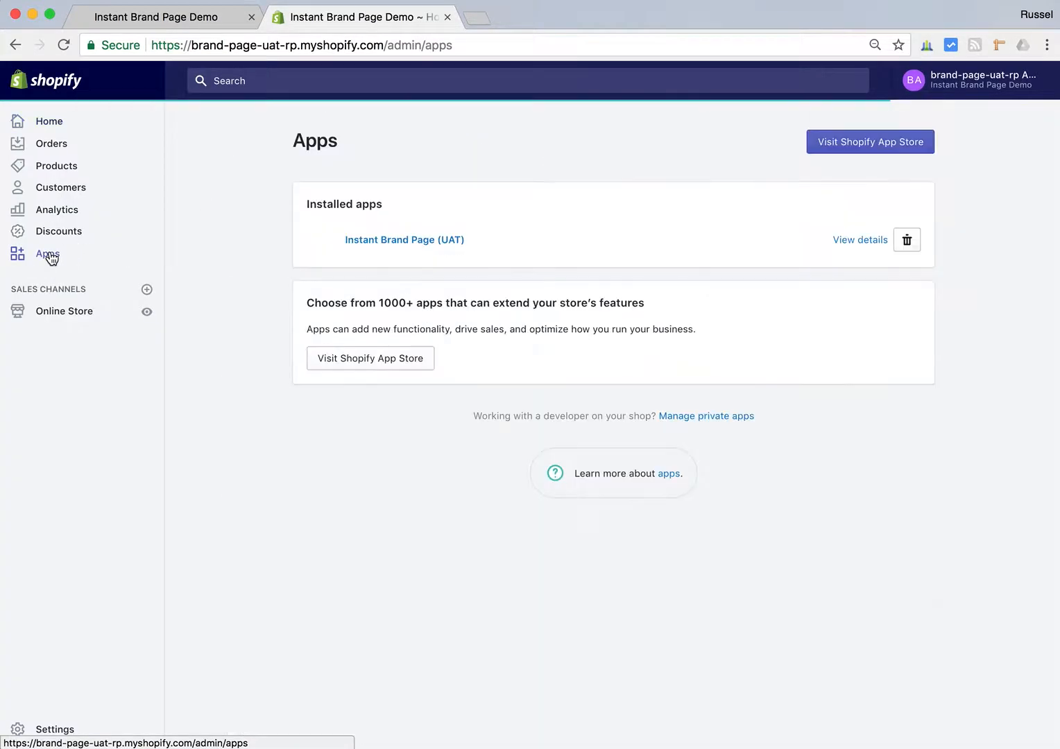
click(405, 241)
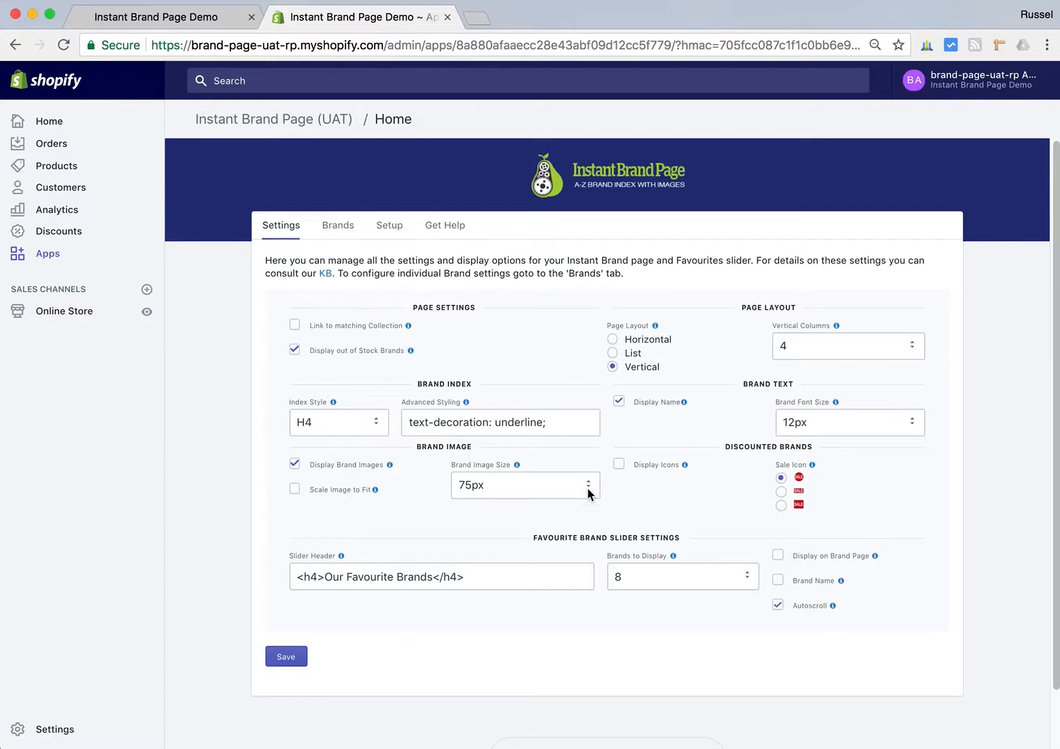
- Set the Our Brands page's template suffix to page.instant-brand-page-v2 and save the page
click(64, 313)
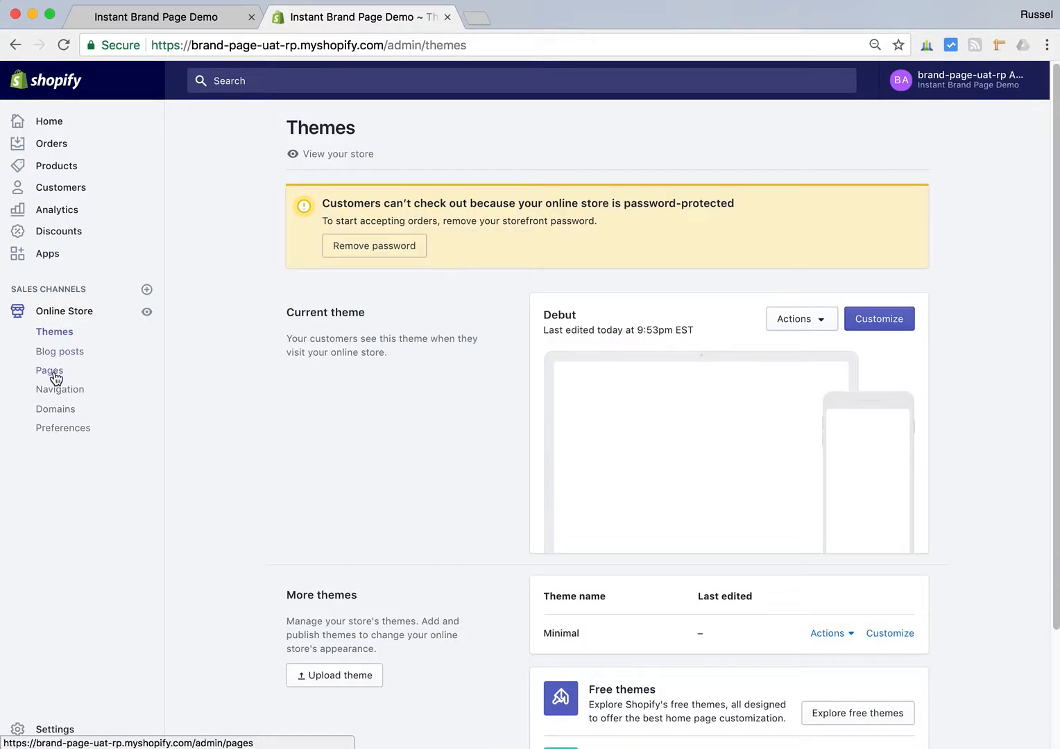
click(54, 375)
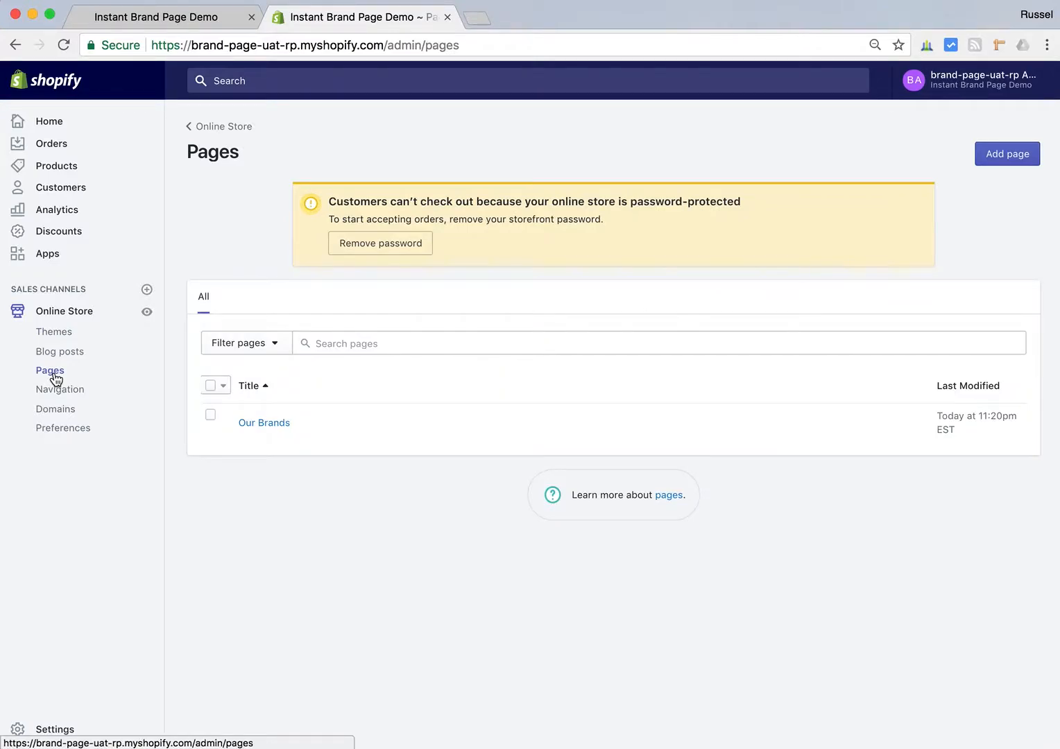
click(270, 426)
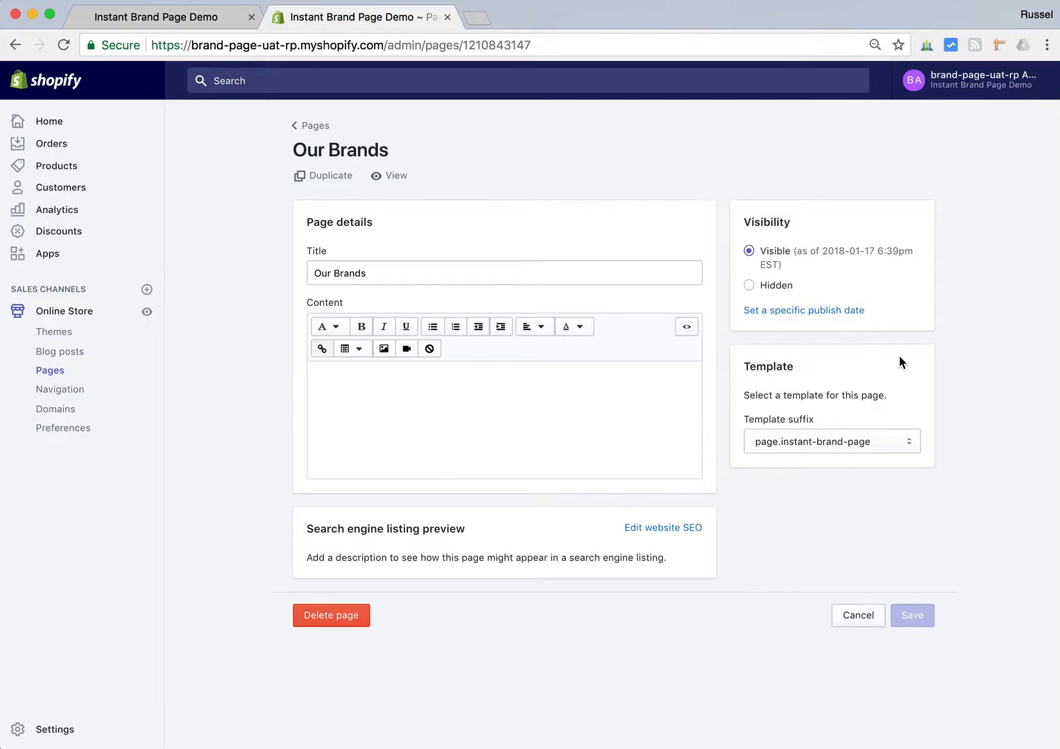
click(900, 441)
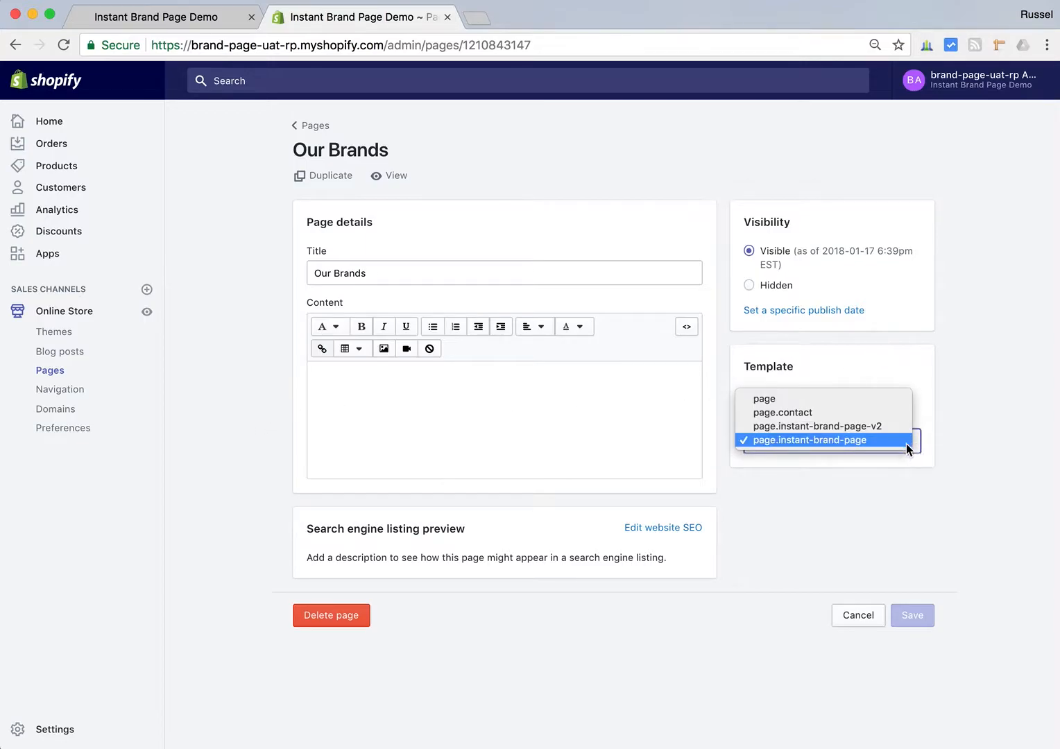
click(844, 425)
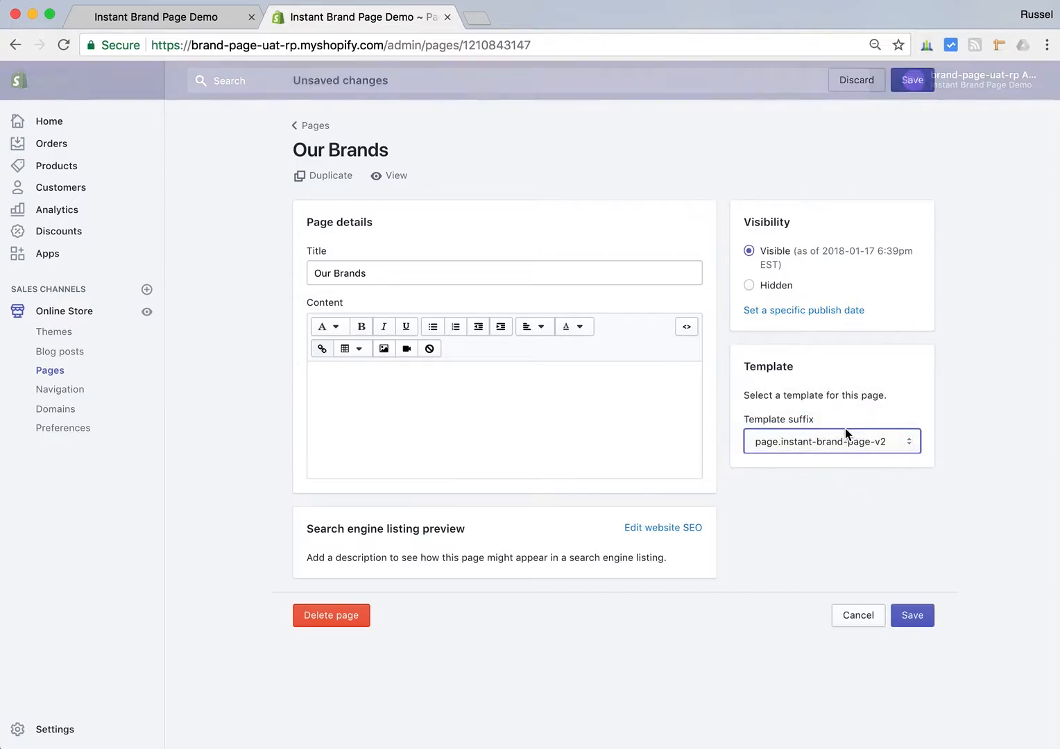
click(912, 616)
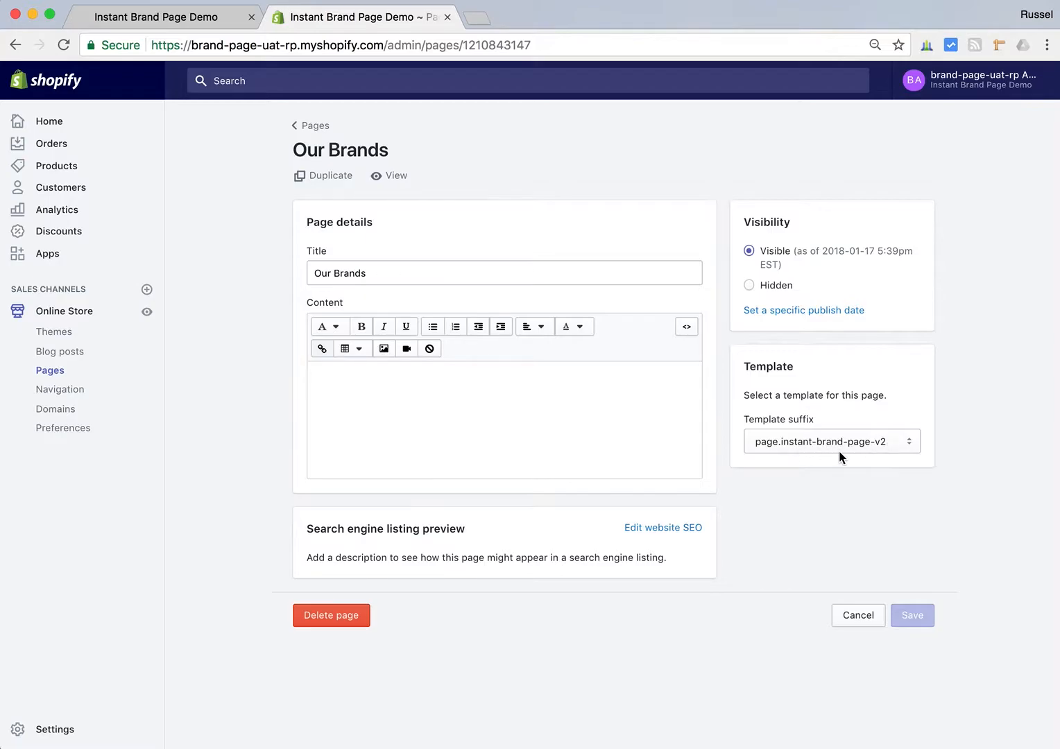
- Reopen the Instant Brand Page (UAT) settings and examine the index headings and brand columns on the storefront's Brands page
click(49, 261)
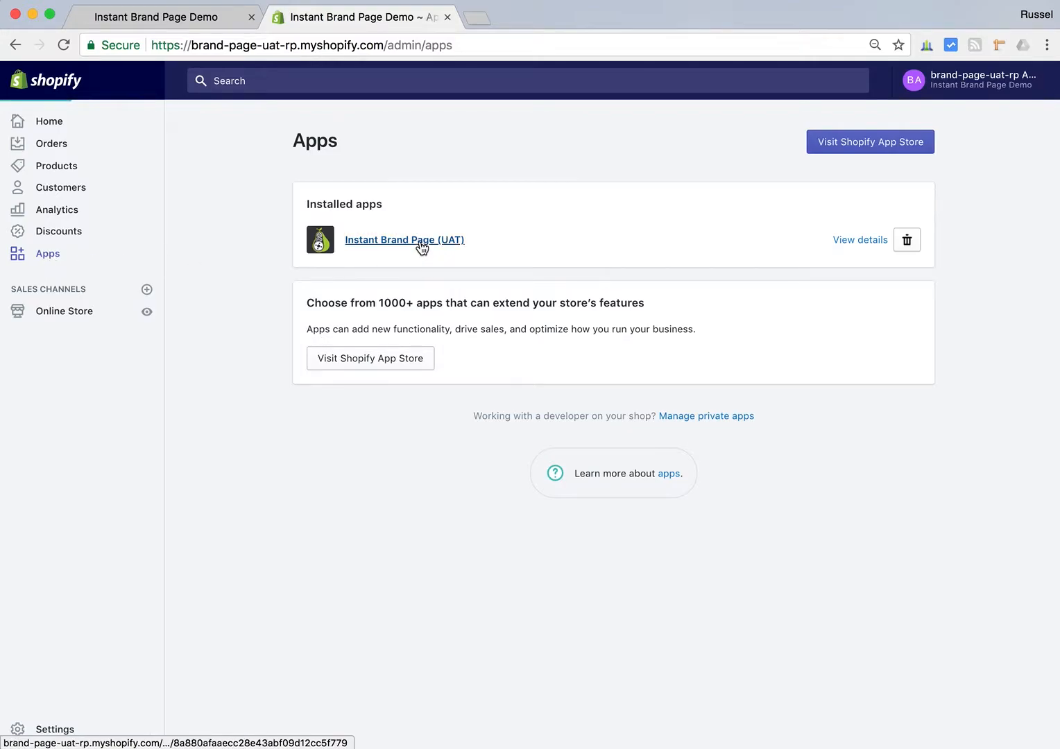
click(421, 242)
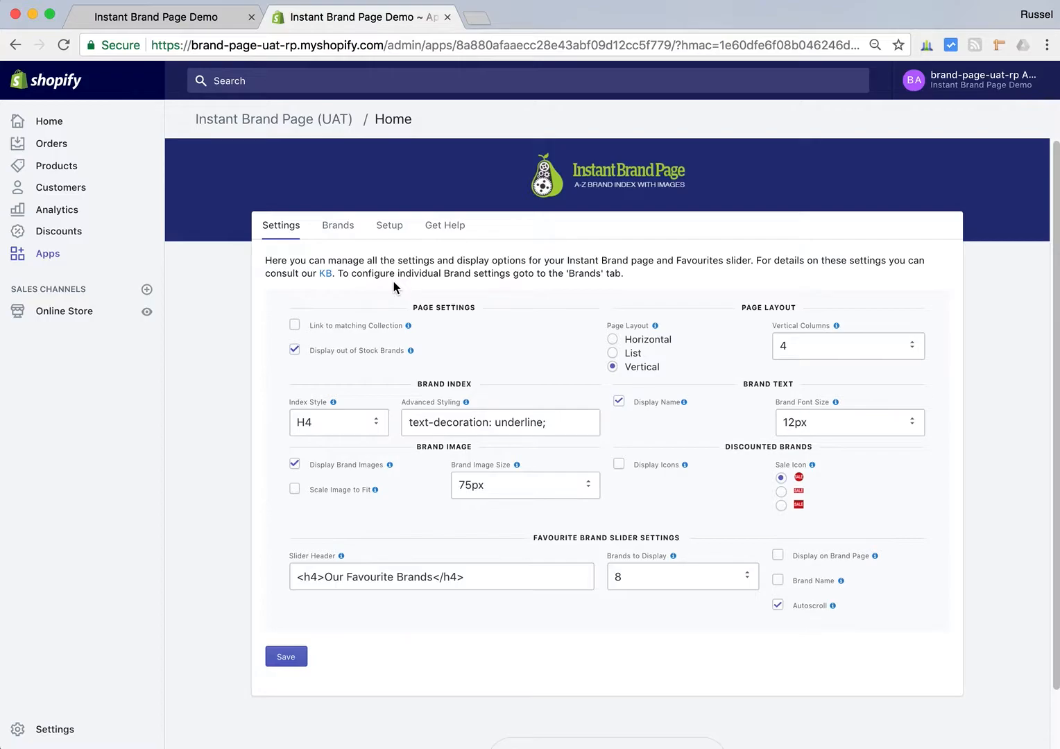
click(177, 27)
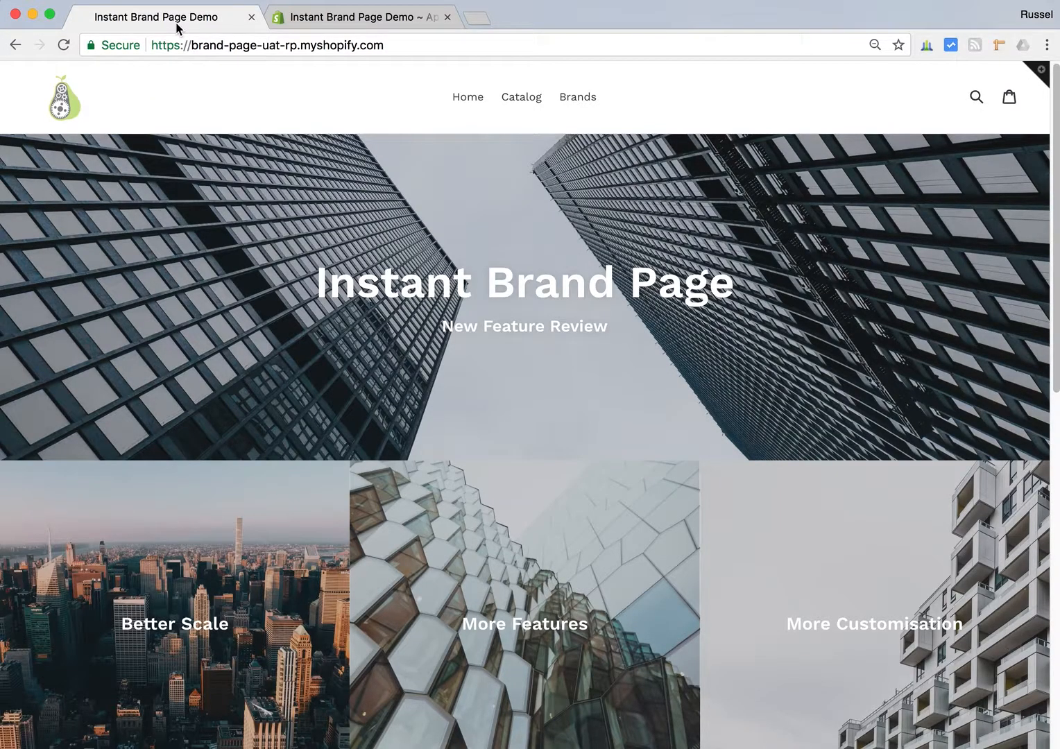
click(576, 99)
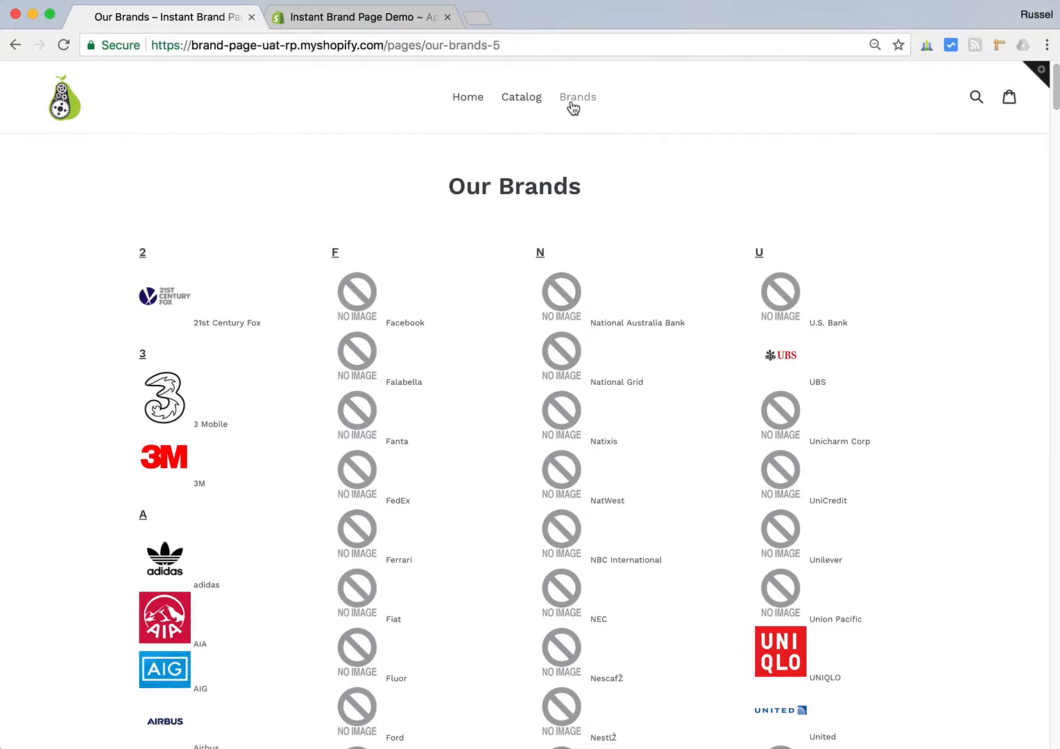
drag(177, 258, 123, 255)
click(282, 243)
drag(319, 248, 362, 254)
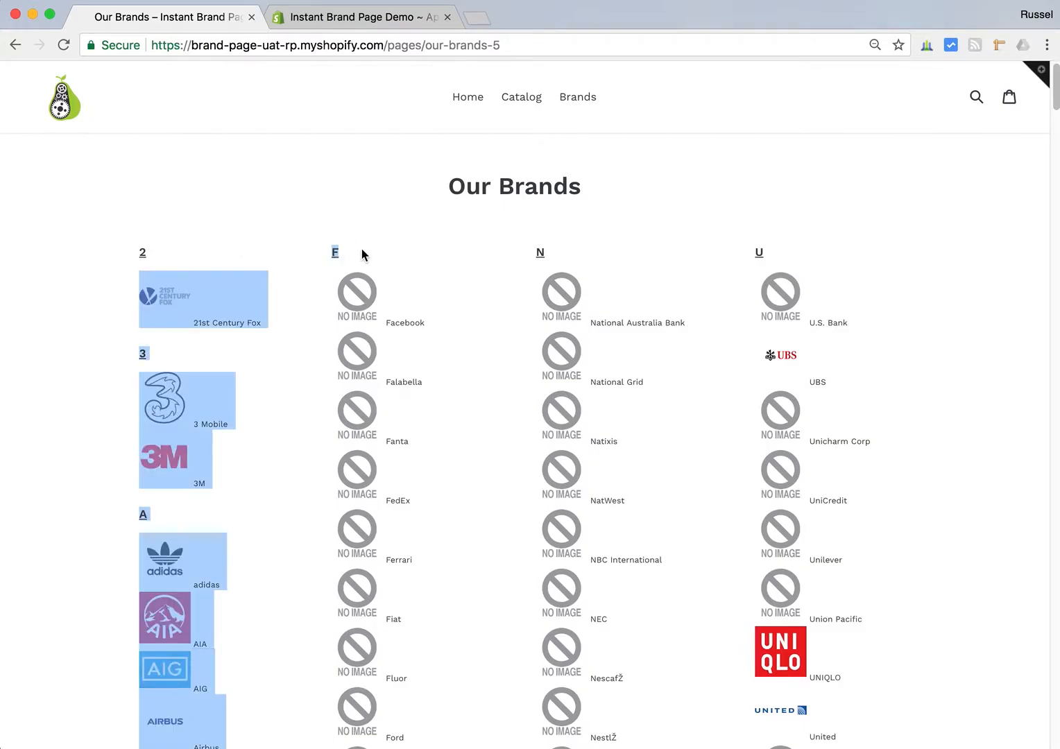
click(361, 249)
scroll(511, 324, down, 5)
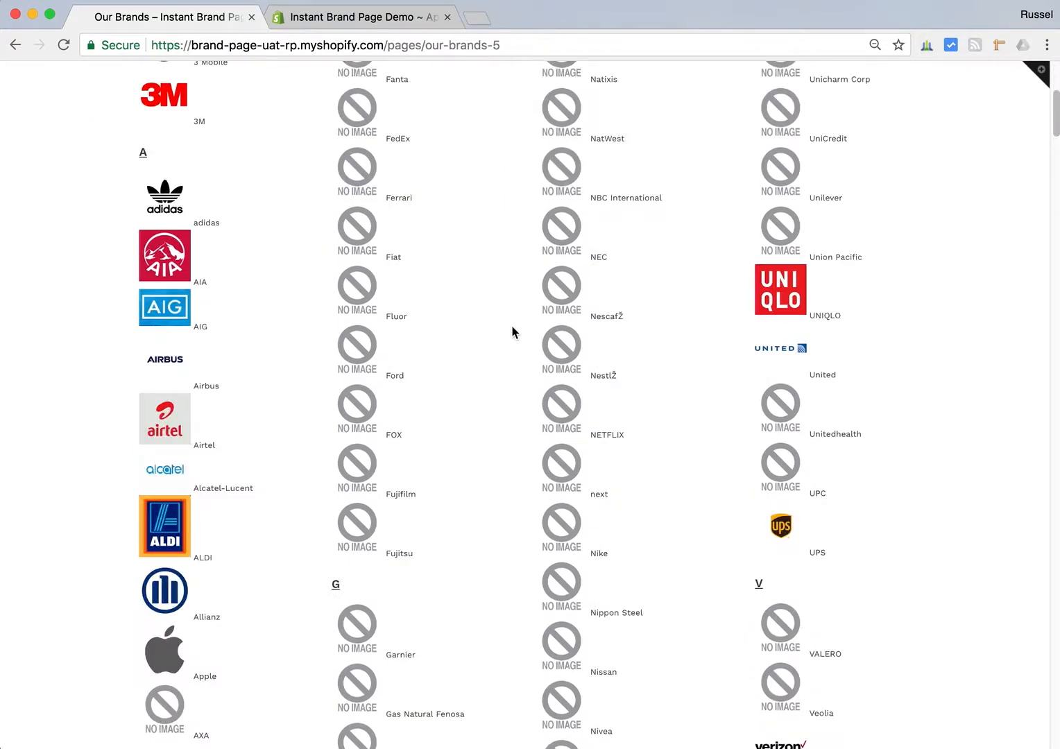
scroll(511, 332, up, 5)
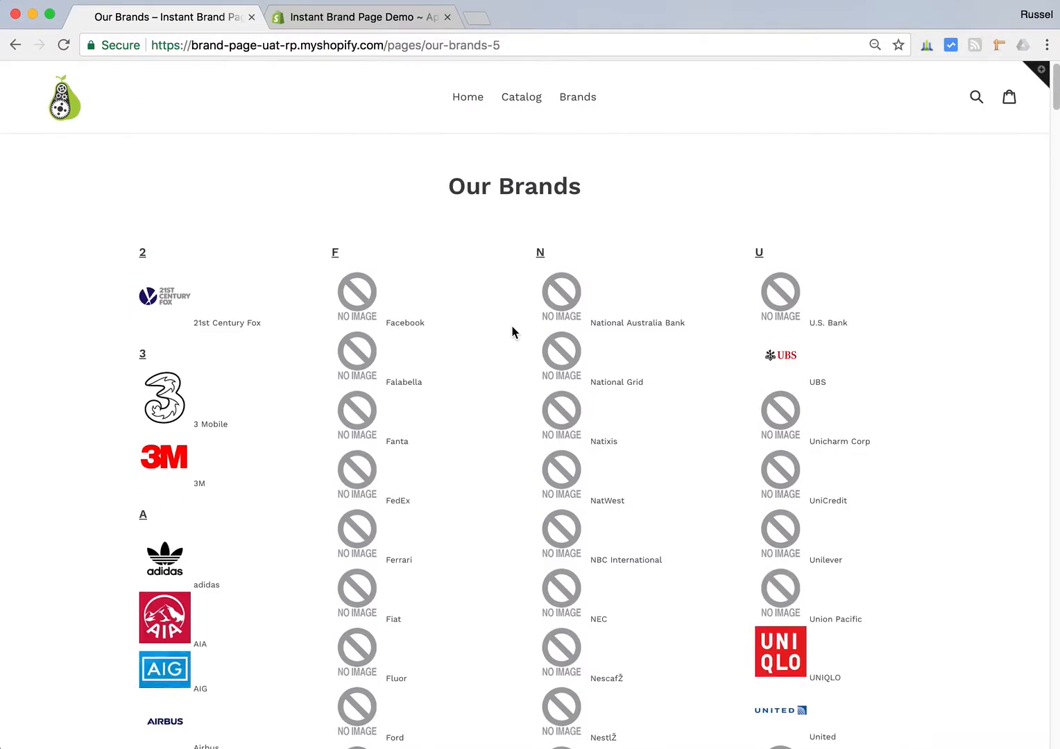
- Set the brand index's Advanced Styling to "text-decoration: underline; color: red;" in the app settings and save
click(357, 19)
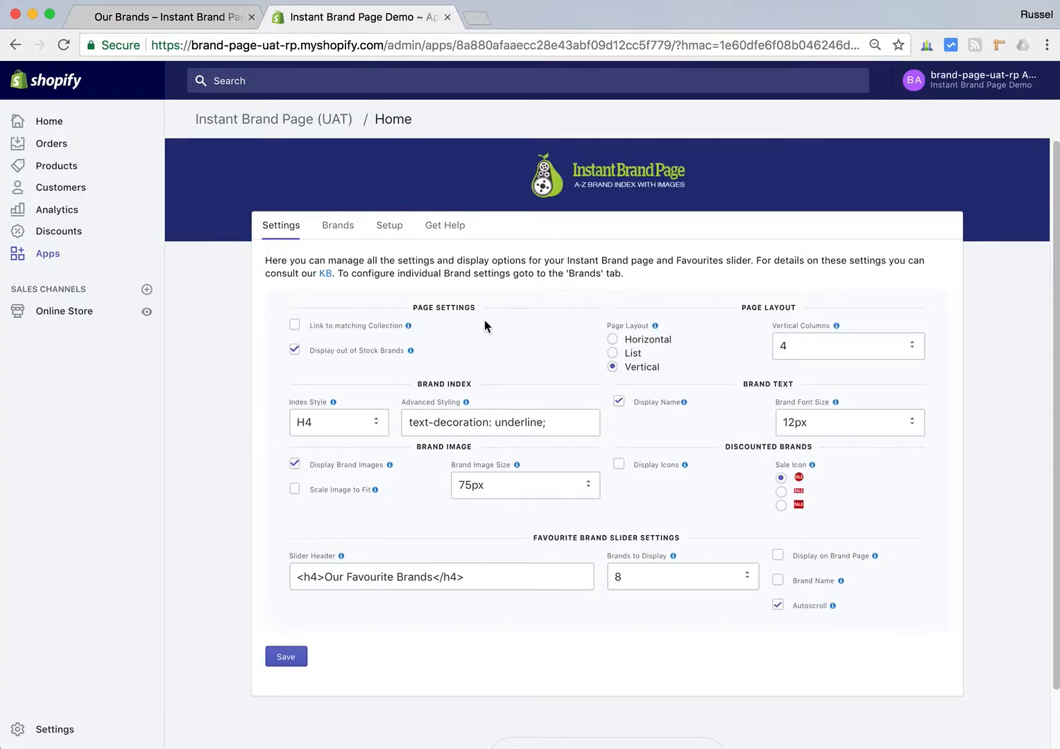
click(554, 420)
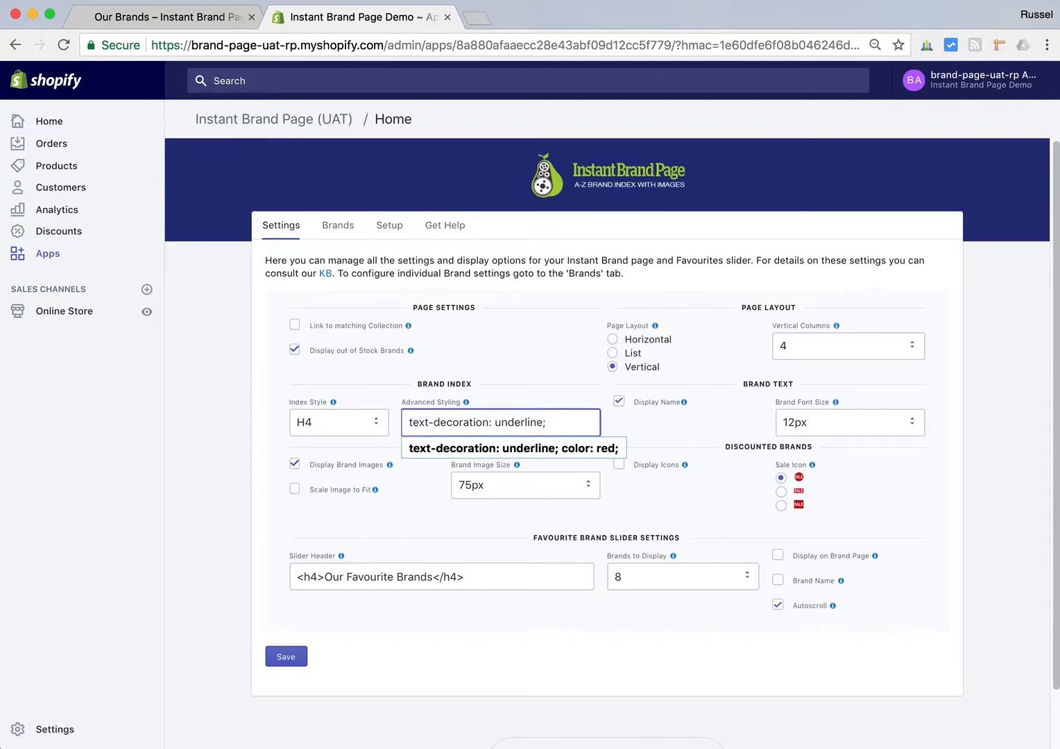
click(556, 444)
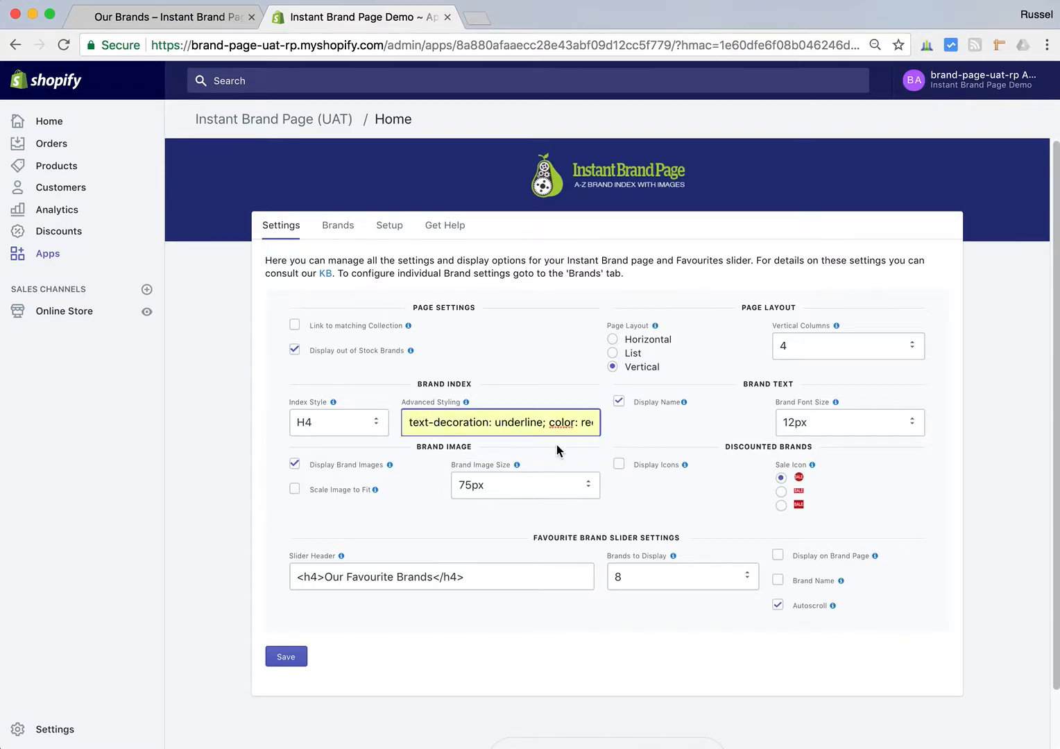
drag(545, 427, 601, 402)
click(586, 385)
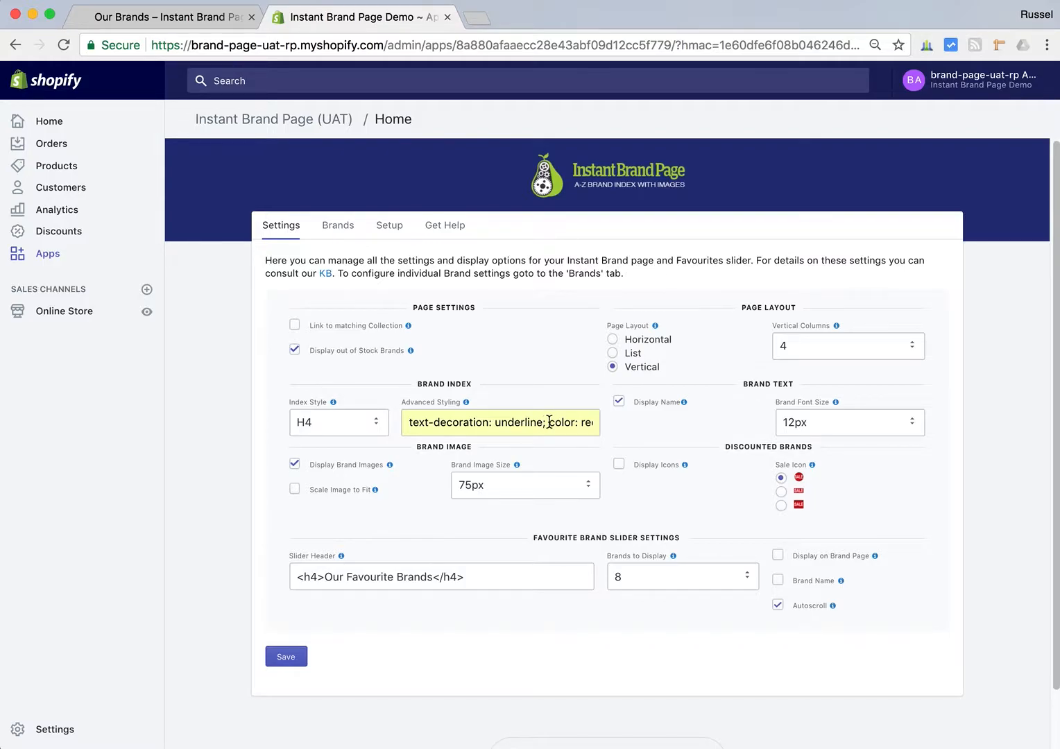
drag(548, 421, 629, 426)
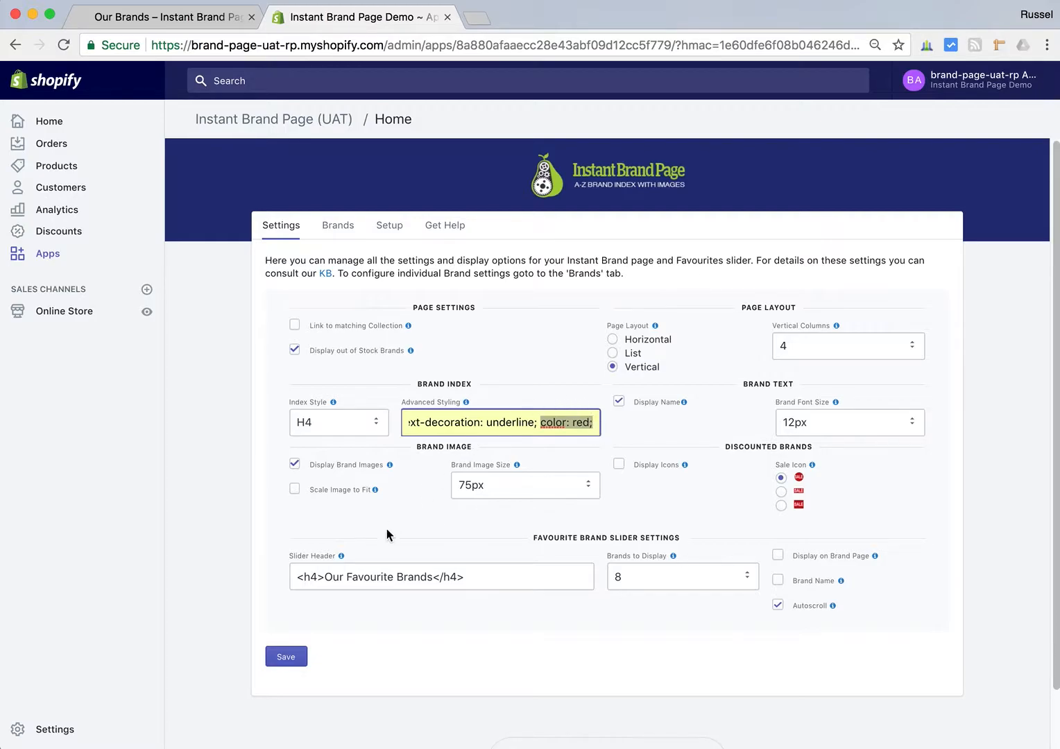
click(285, 661)
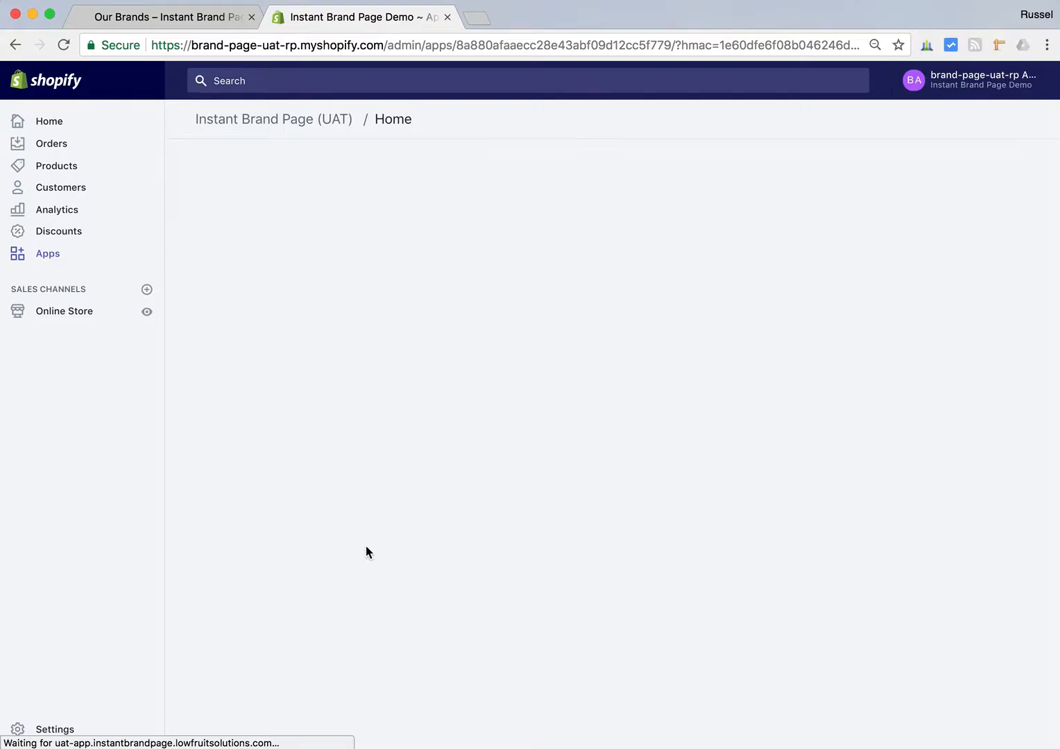
- Reload the storefront's Our Brands page and inspect the styling of the index headings
click(215, 17)
click(63, 45)
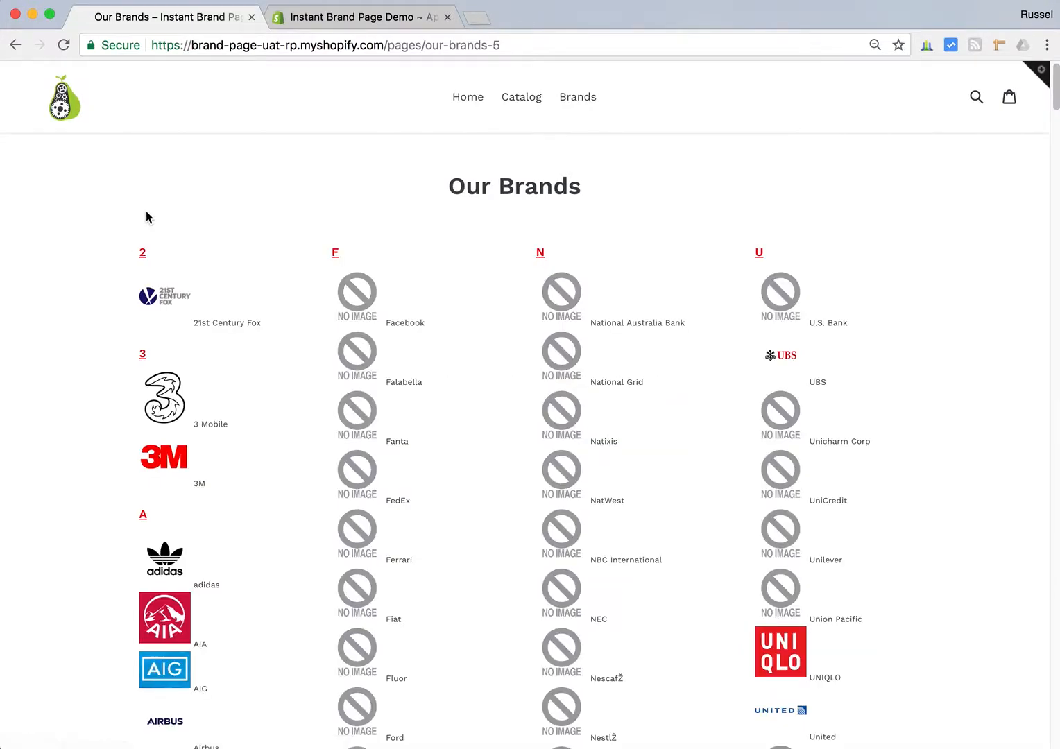
double_click(335, 253)
click(397, 254)
- Turn off Display Name for the brand text in the app settings and save
click(373, 23)
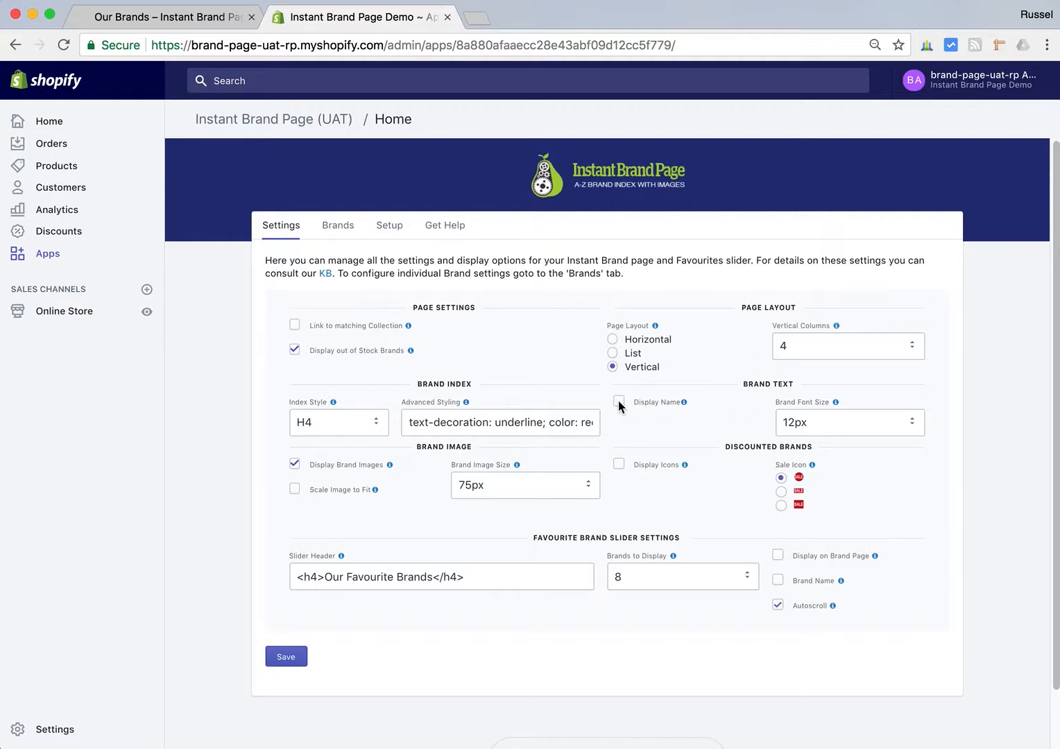
click(204, 18)
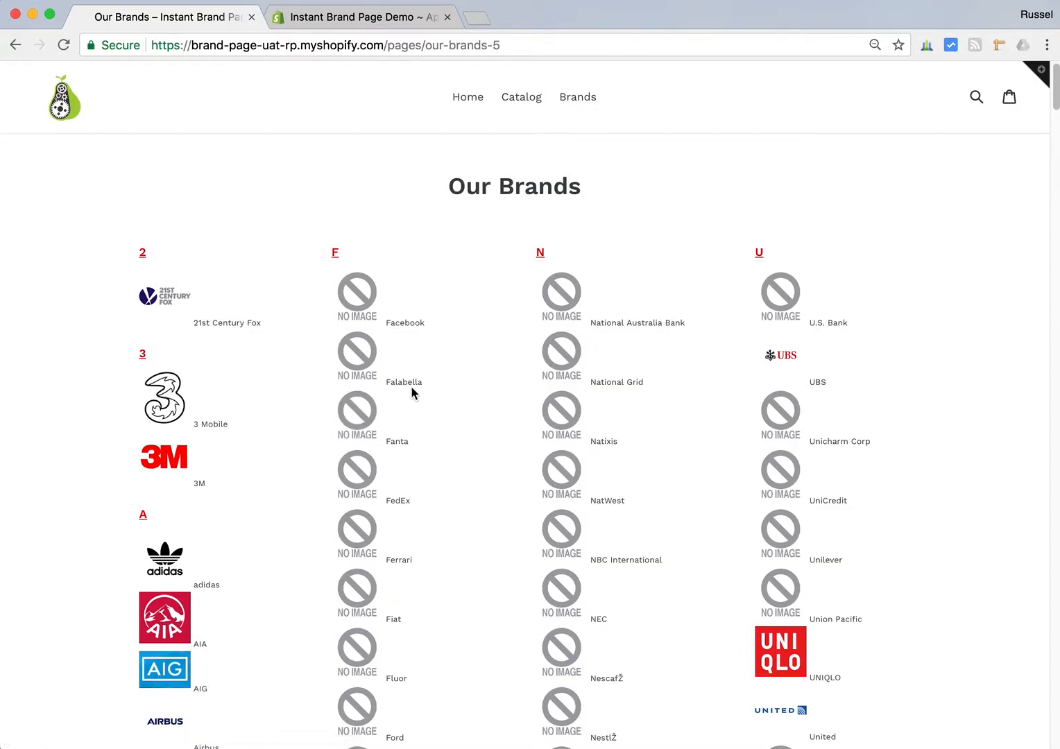
click(379, 20)
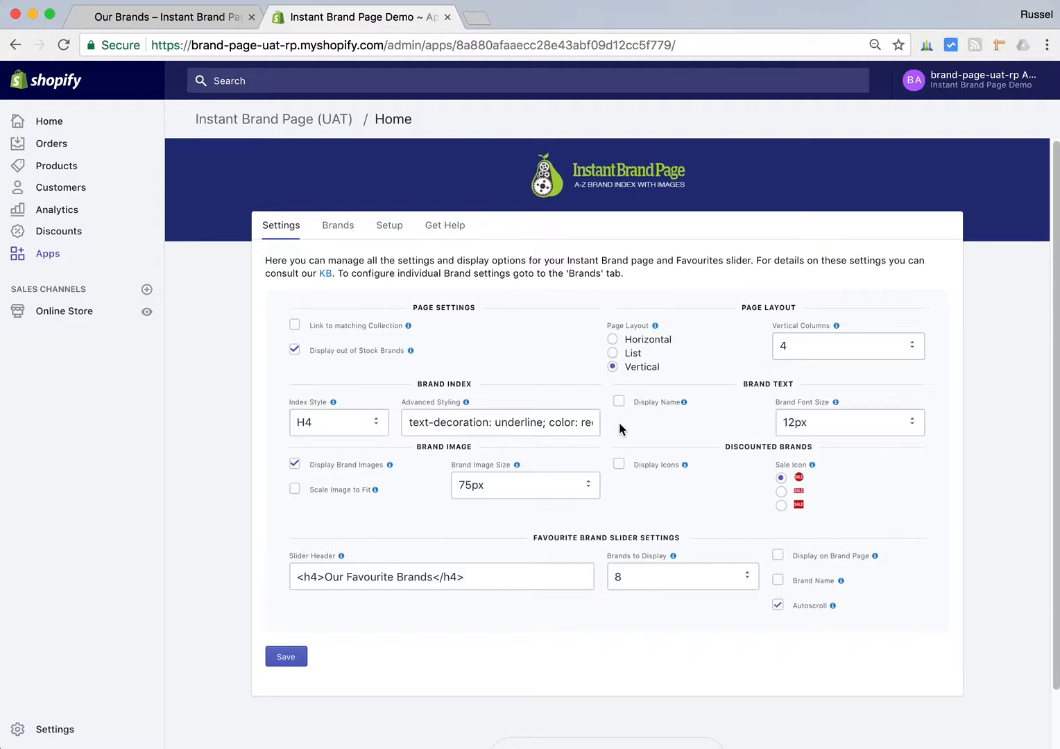
click(287, 656)
- Check the brand logos on the storefront, enable Scale Image to Fit in the app settings and save
click(201, 16)
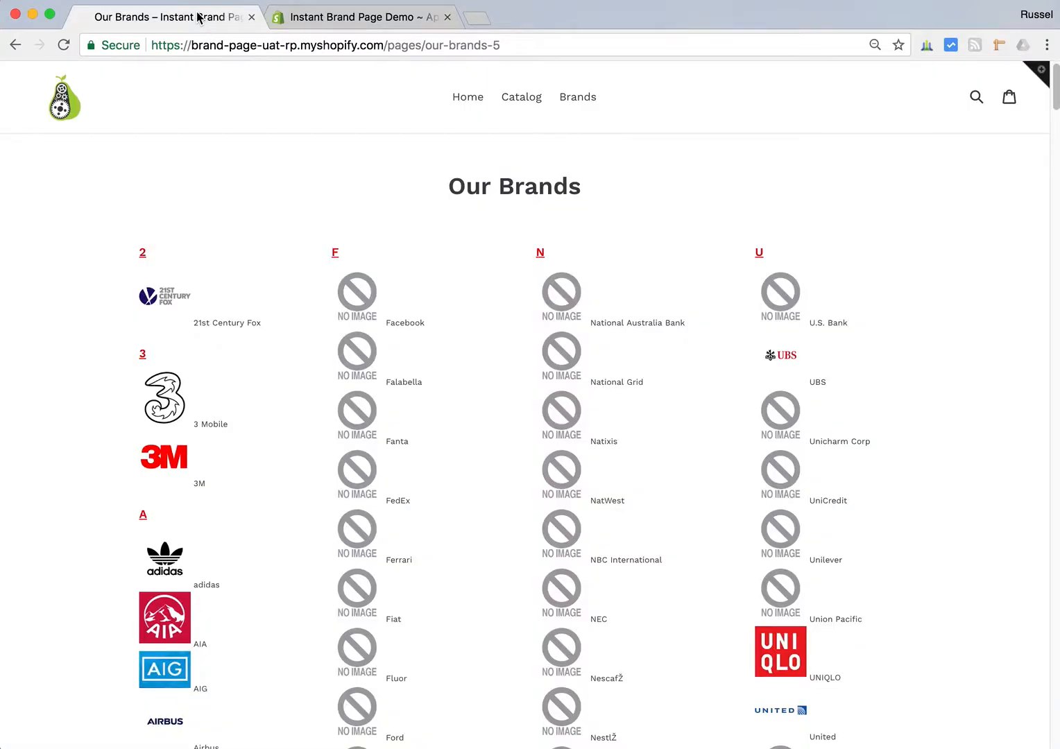
scroll(326, 414, down, 2)
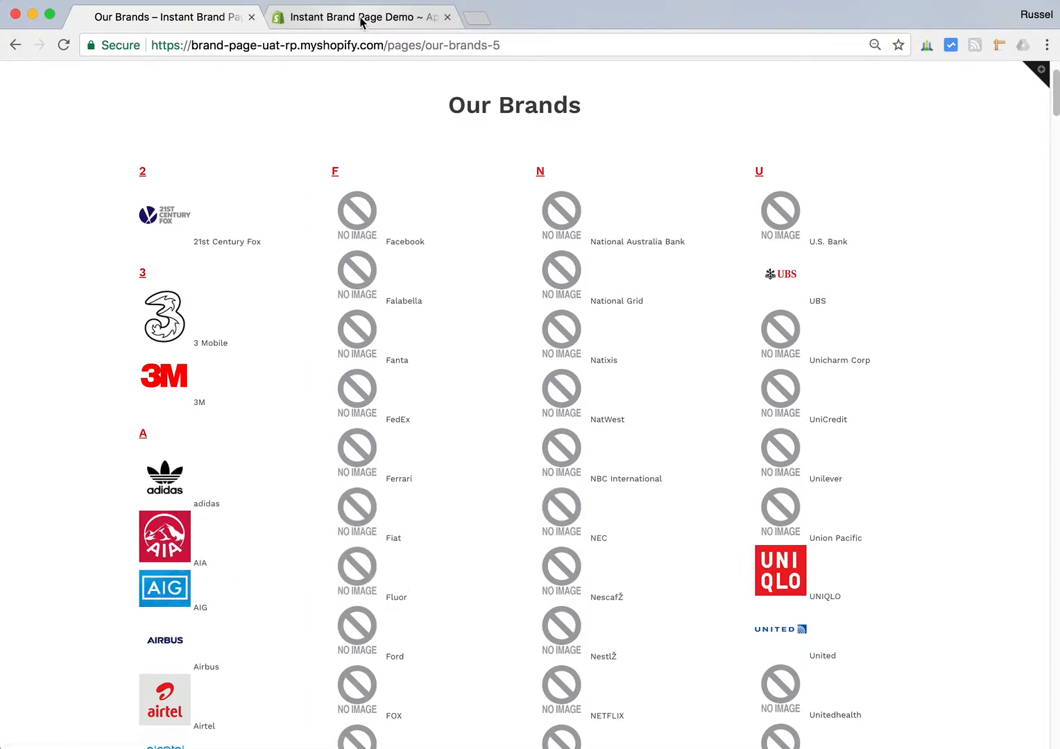
click(383, 20)
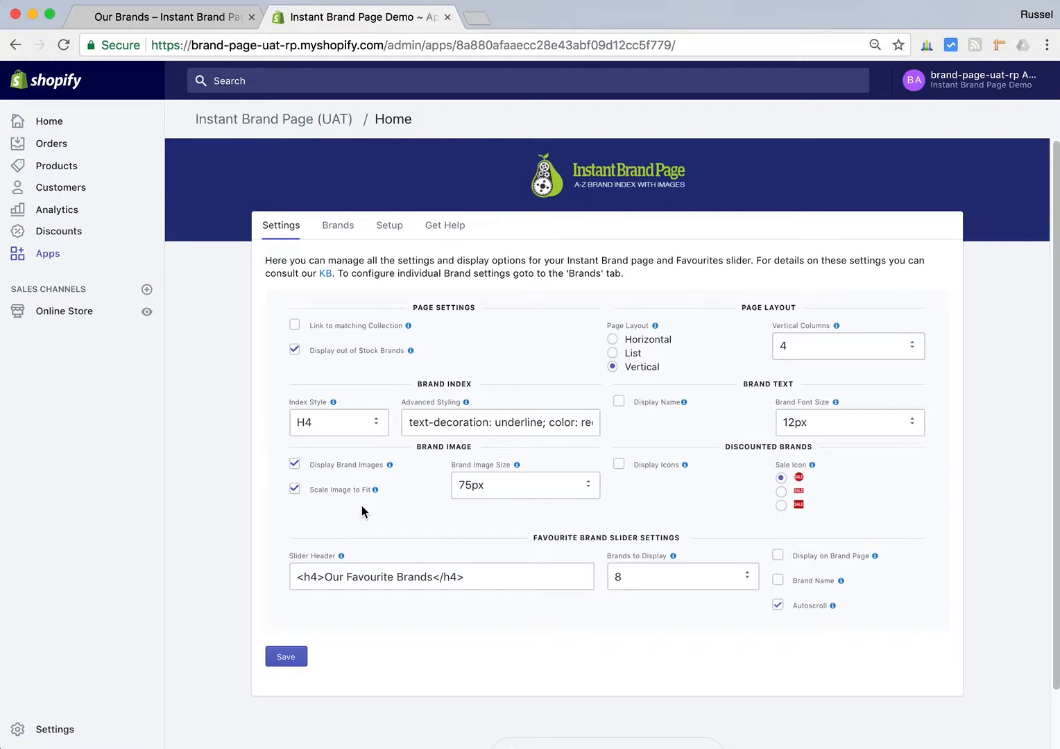
click(286, 658)
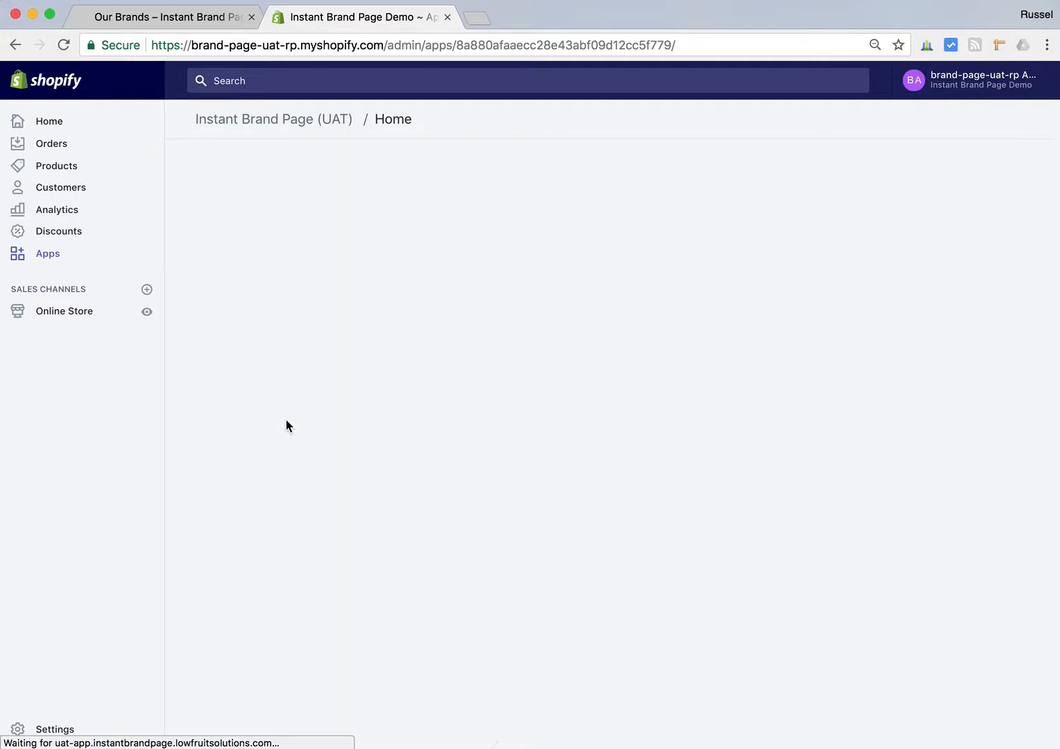
- Reload the storefront's Our Brands page and examine the logo scaling and brand name display down the list
click(161, 18)
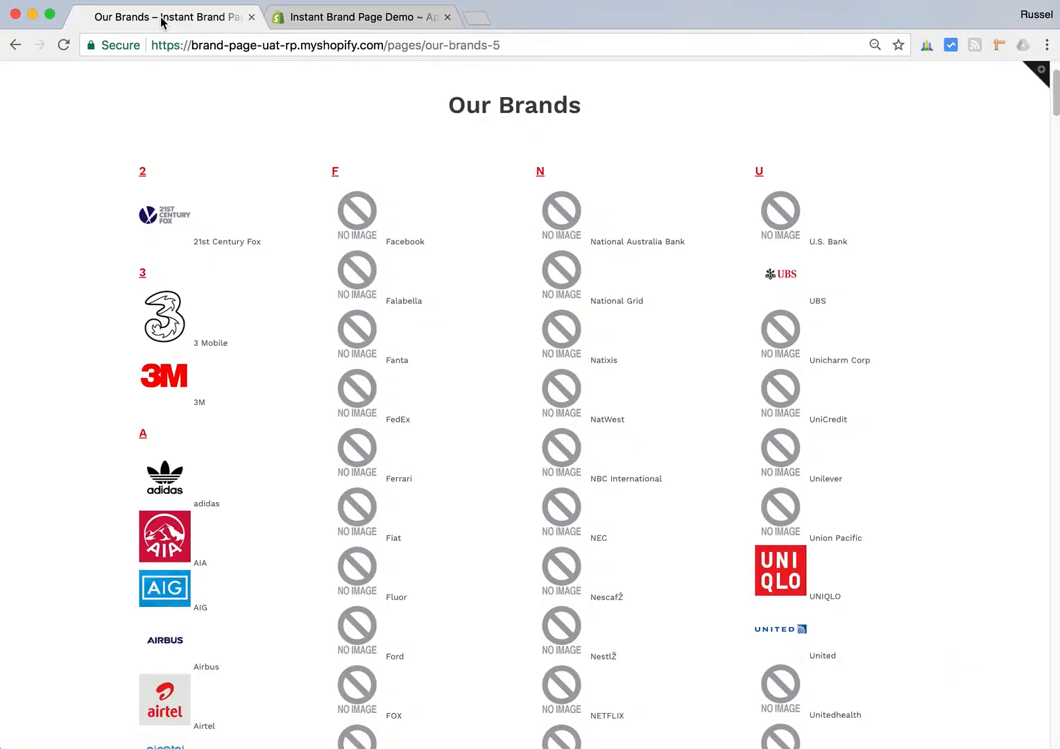
click(63, 45)
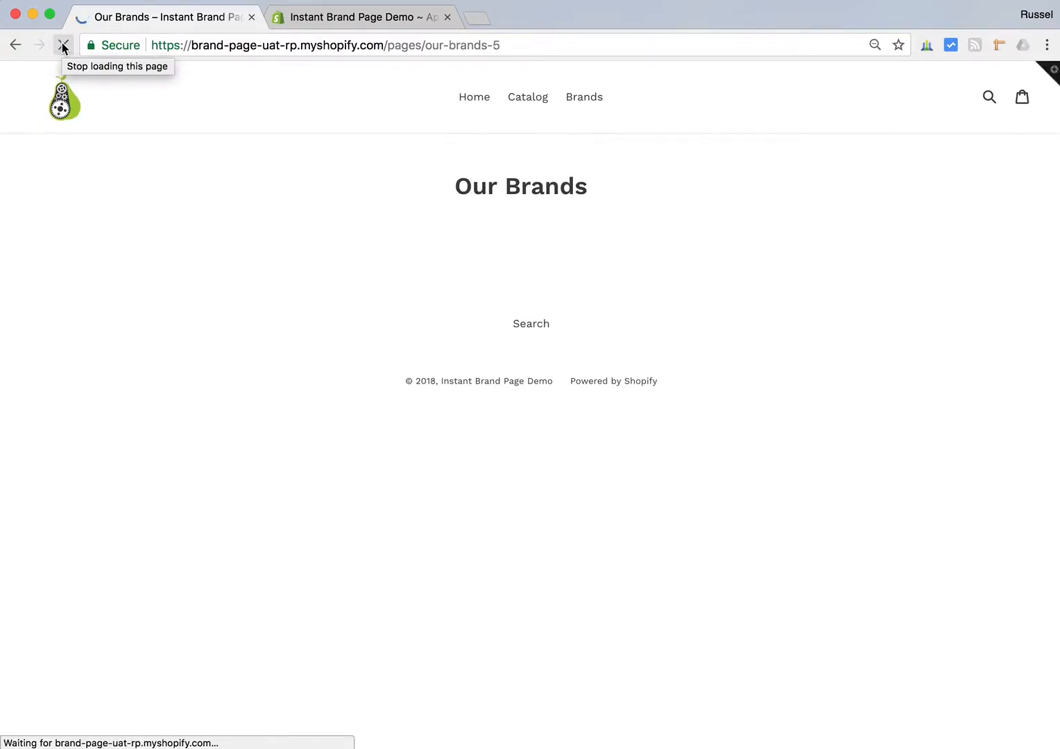
scroll(104, 312, down, 3)
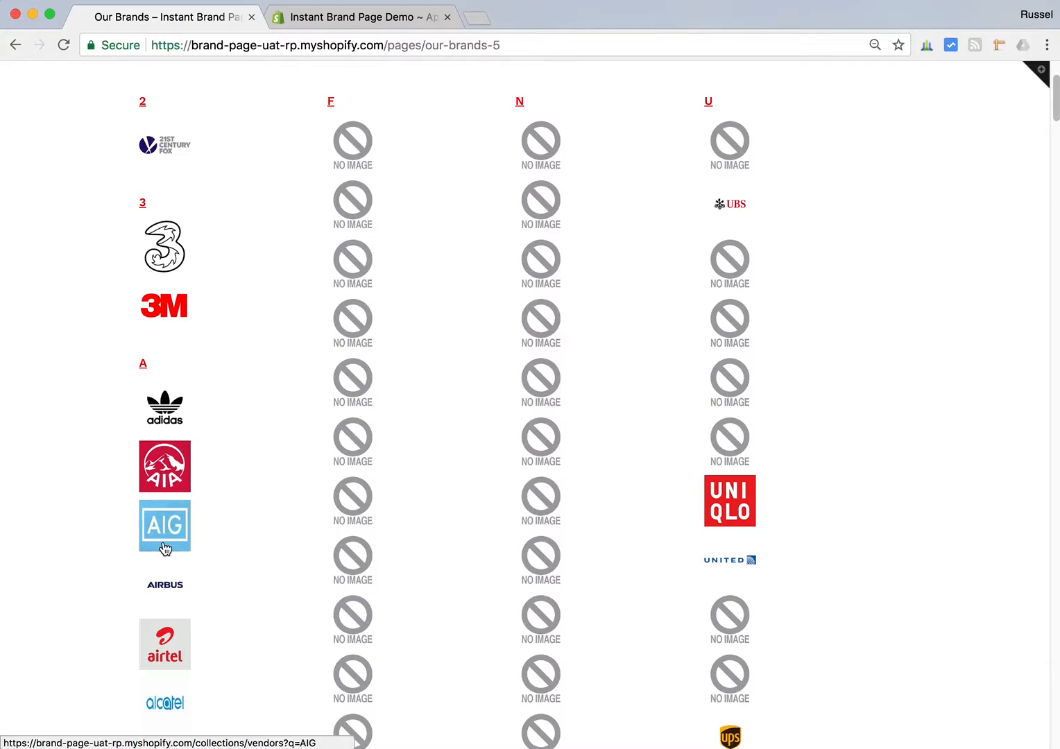
scroll(187, 582, down, 3)
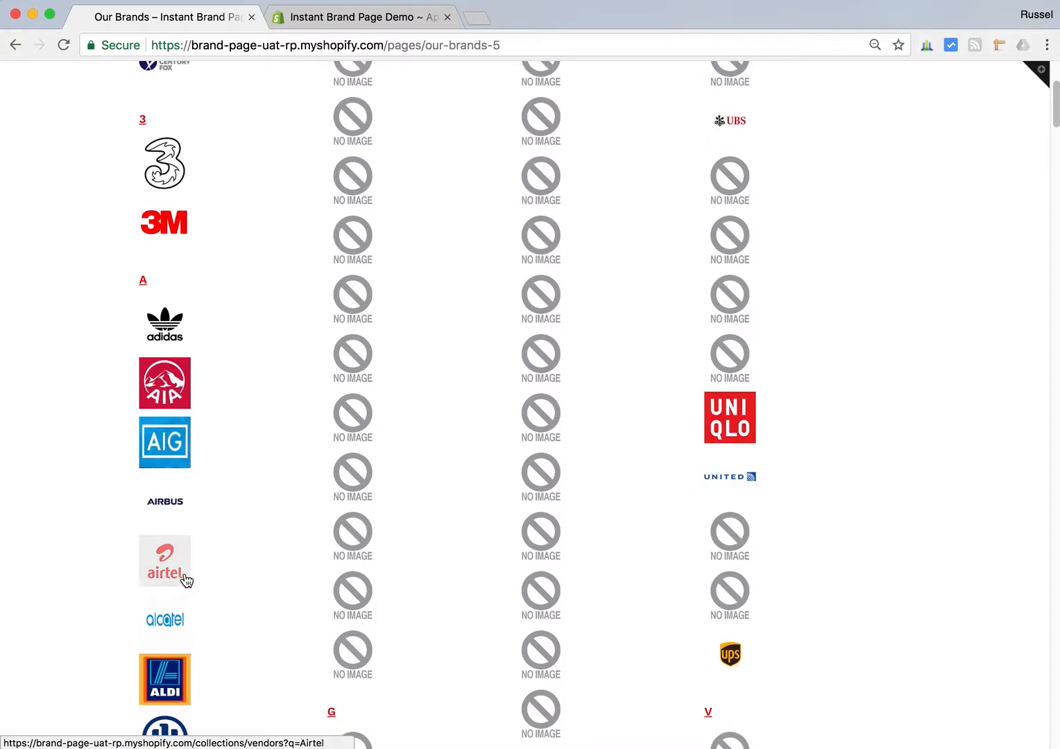
scroll(173, 668, down, 5)
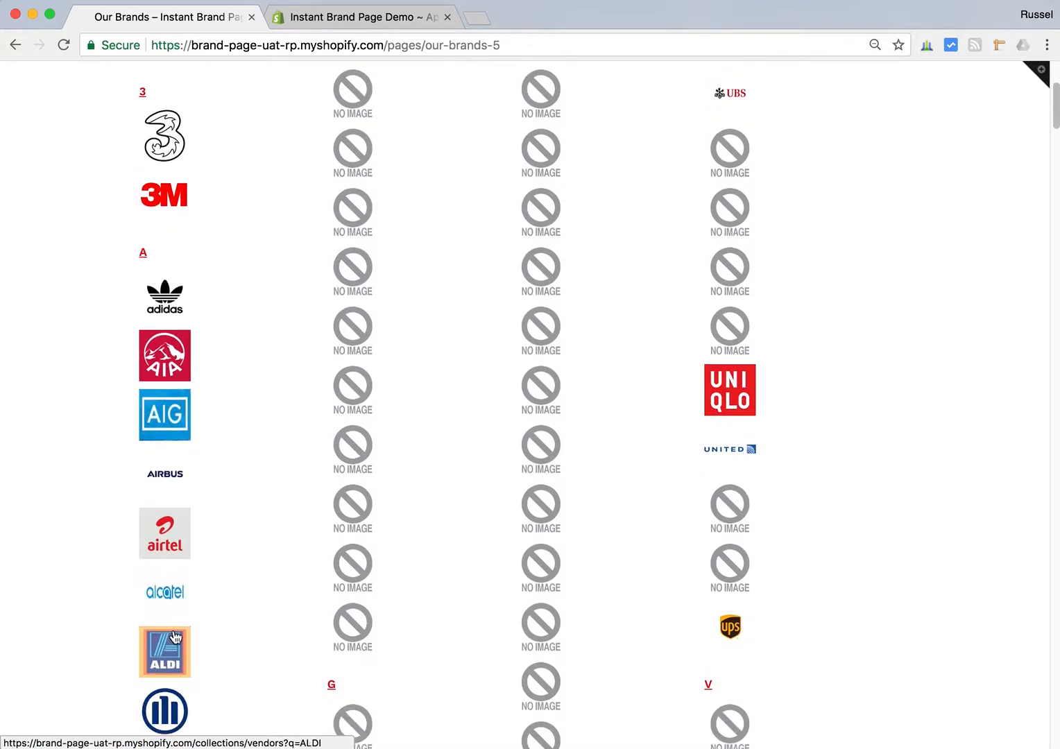
- In the app settings, enable Display Name for the brand text and Display on Brand Page for the favourite brand slider
scroll(173, 672, up, 5)
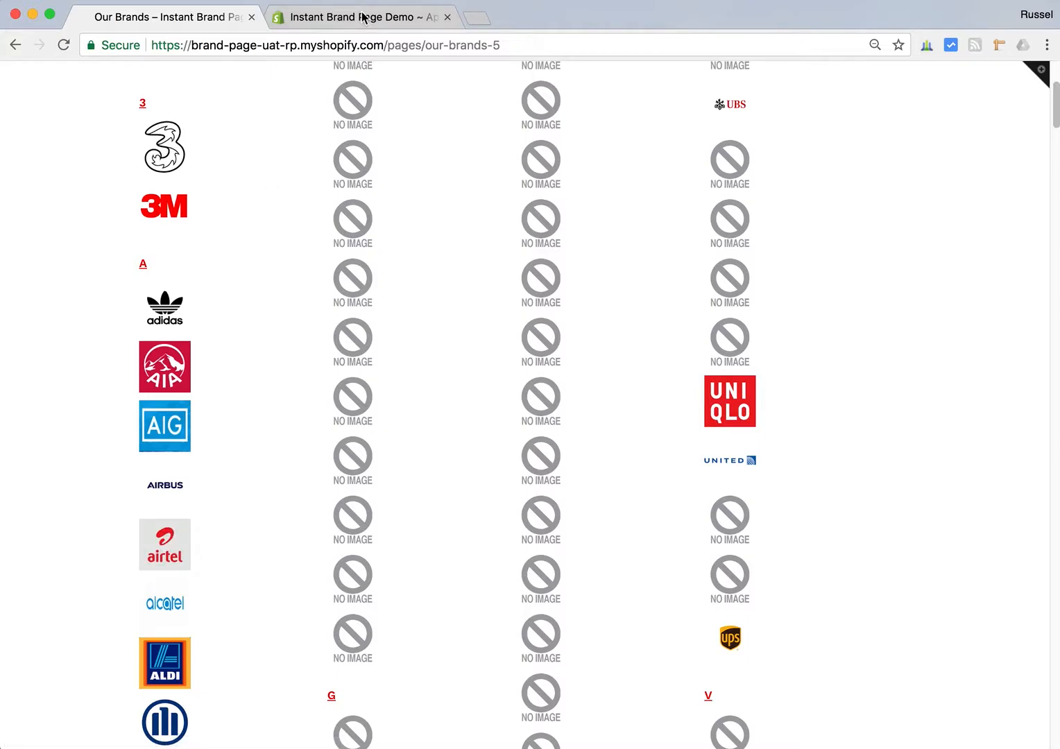
scroll(247, 245, up, 4)
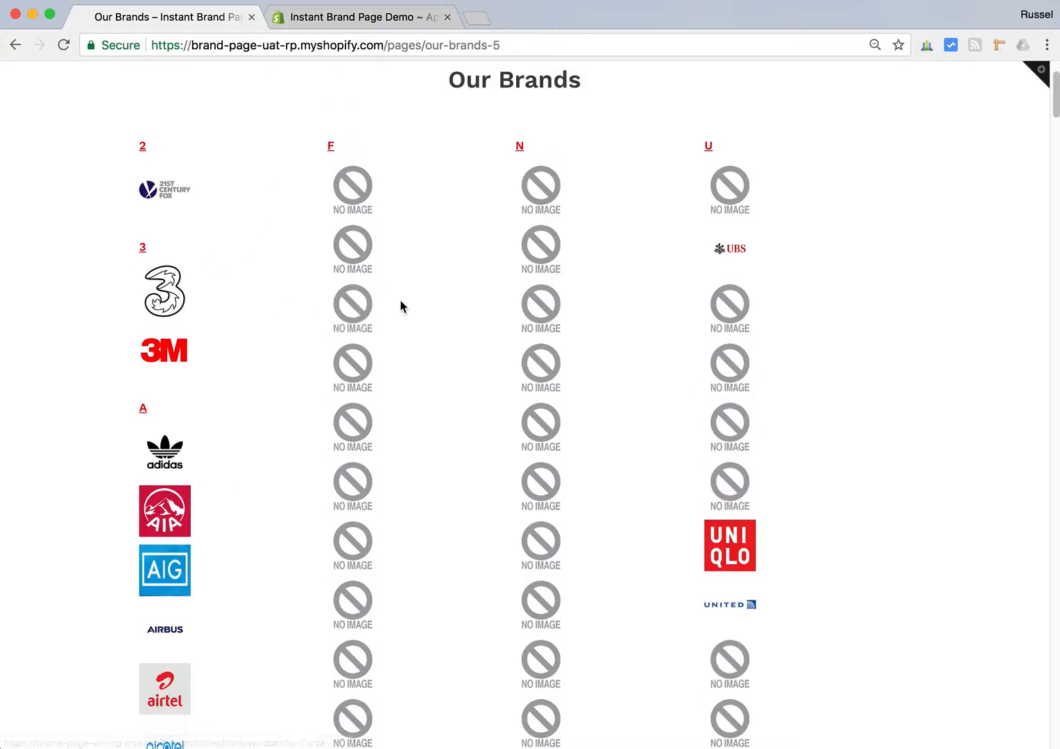
click(349, 19)
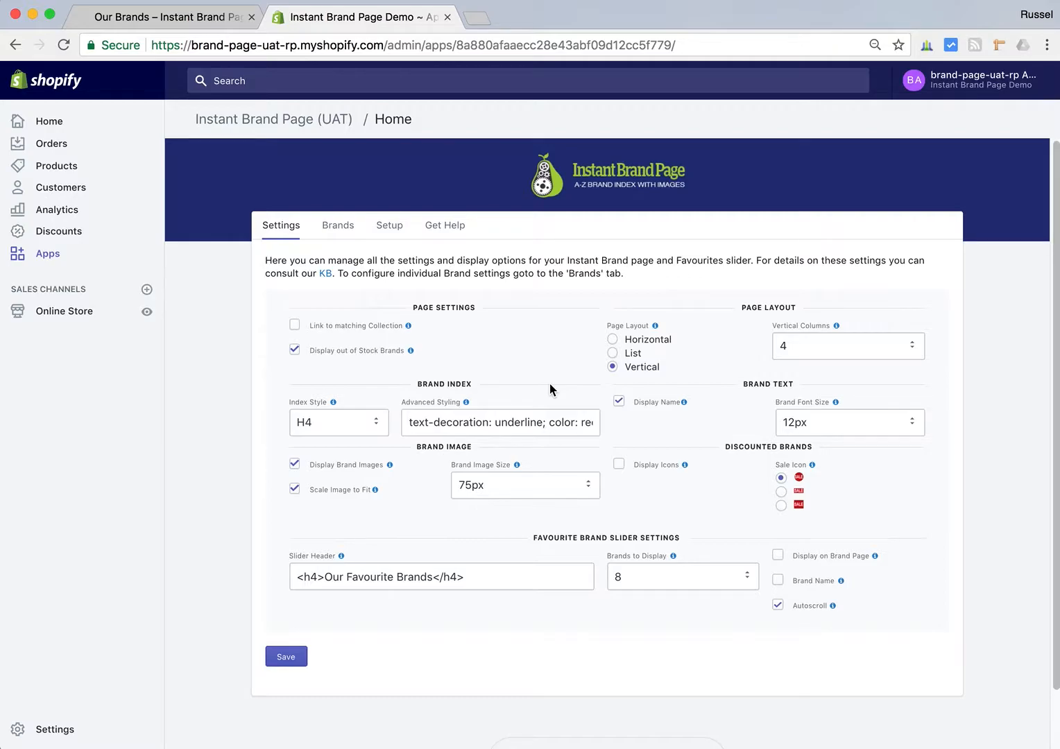
click(778, 554)
- Clear the Slider Header text of the favourite brand slider and save the settings
click(316, 576)
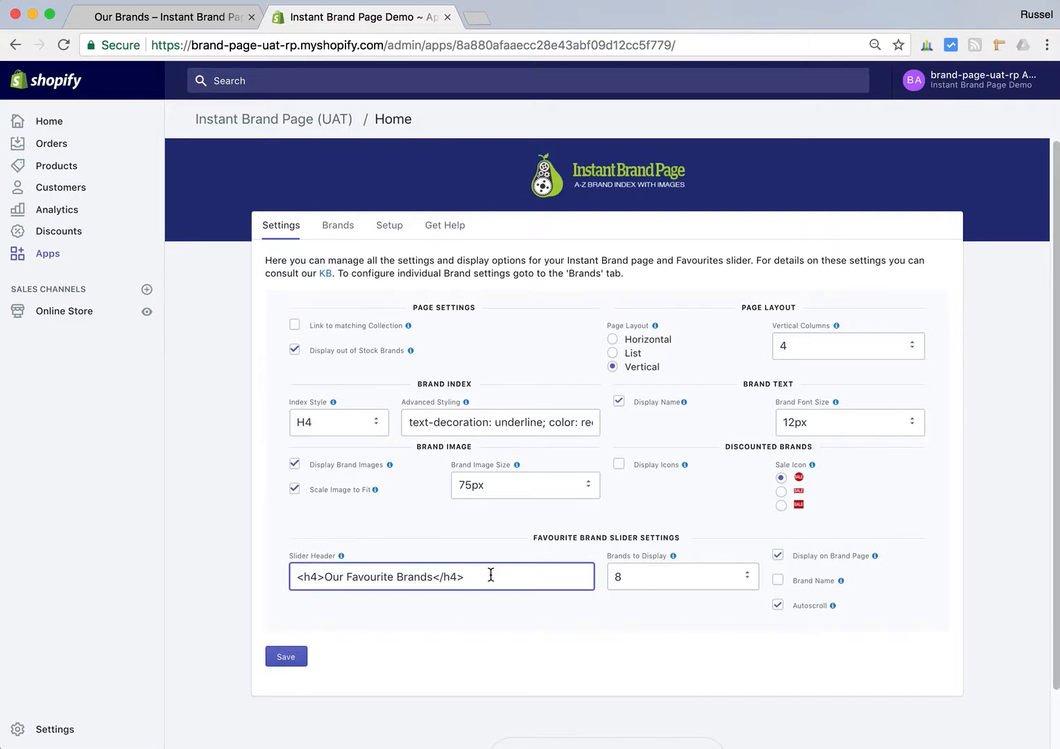
drag(532, 575, 288, 579)
key(BackSpace)
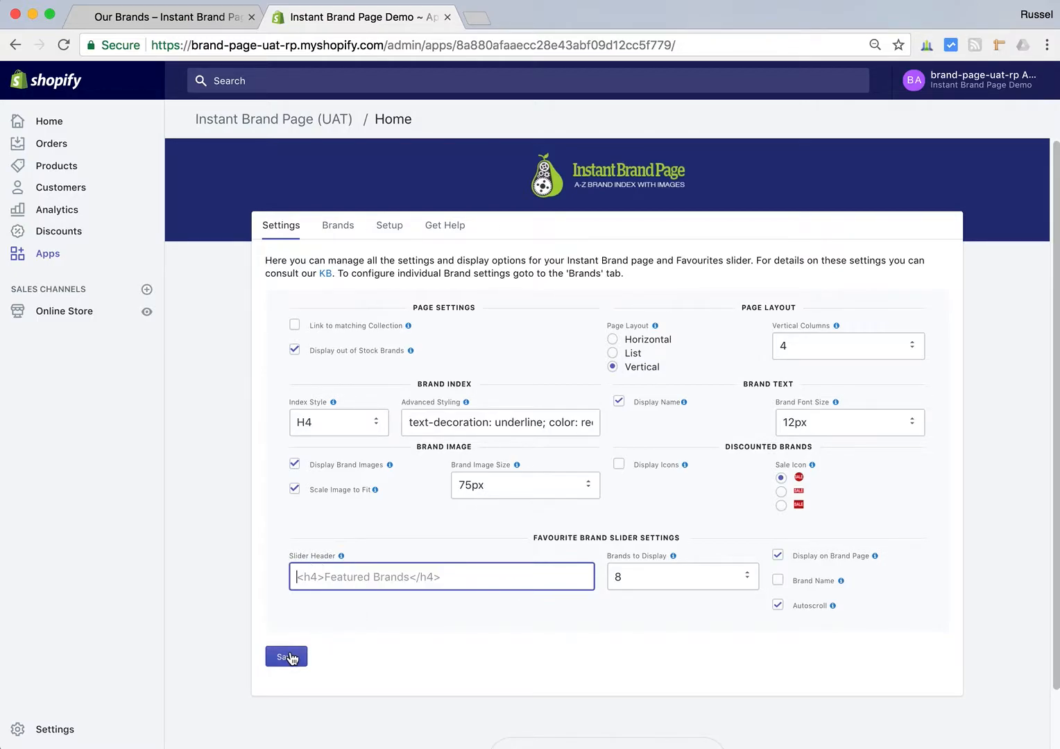
click(288, 656)
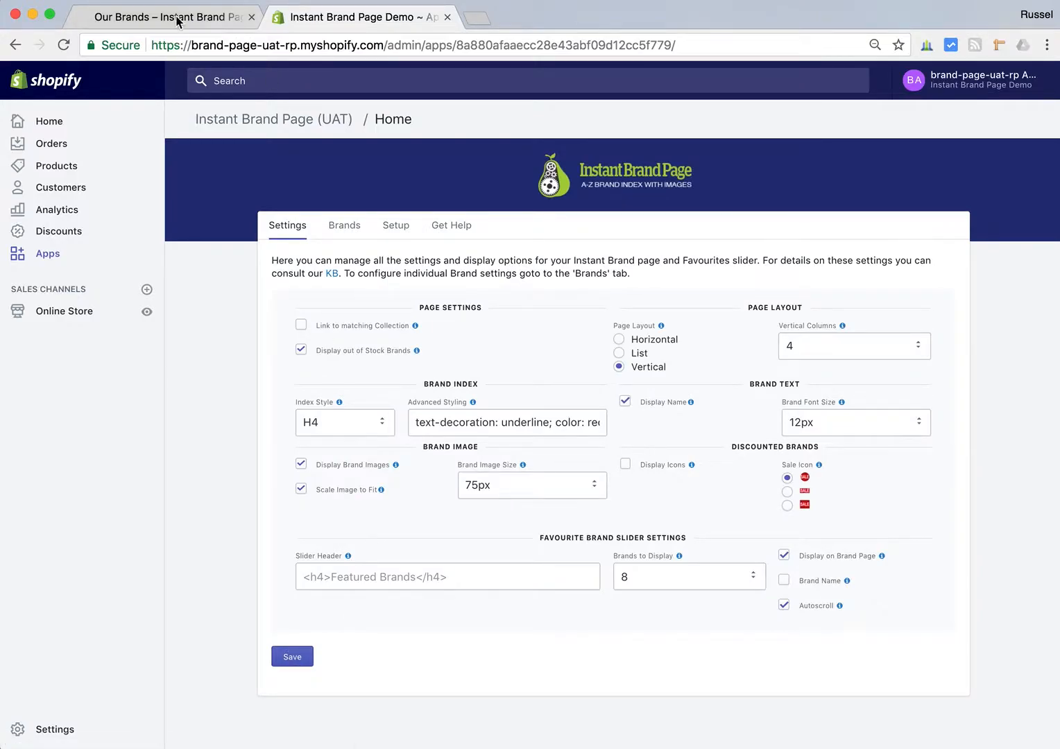
- Check the favourite brand slider on the reloaded storefront page, turn off Display Brand Images in the app settings and save
click(150, 19)
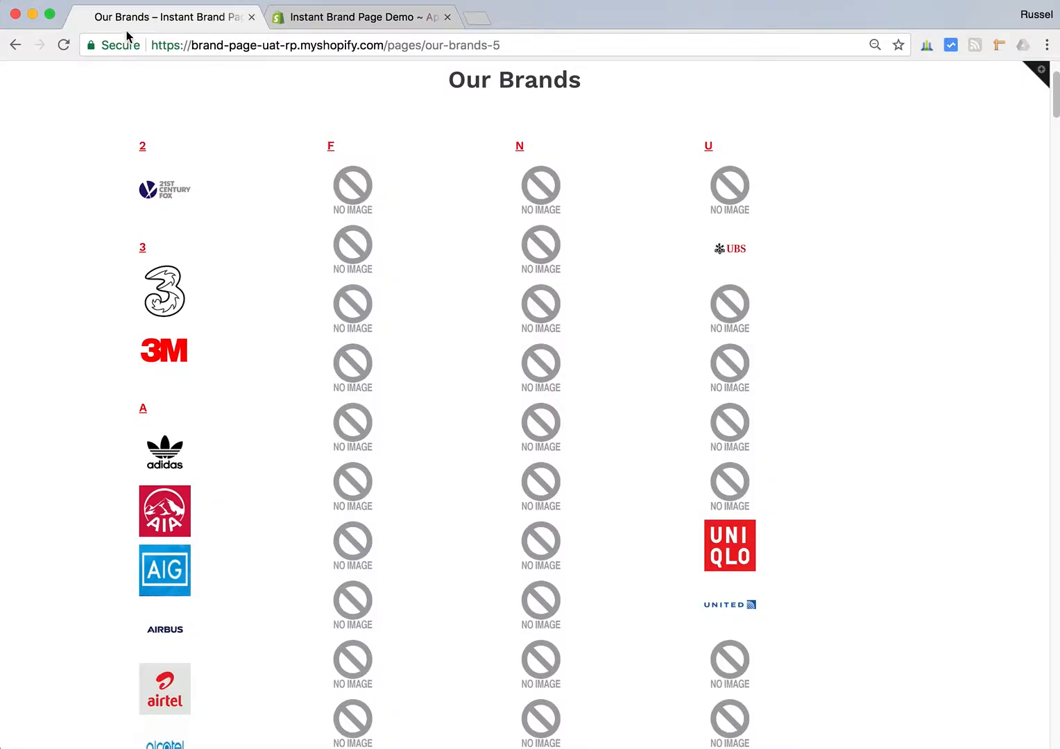
click(64, 45)
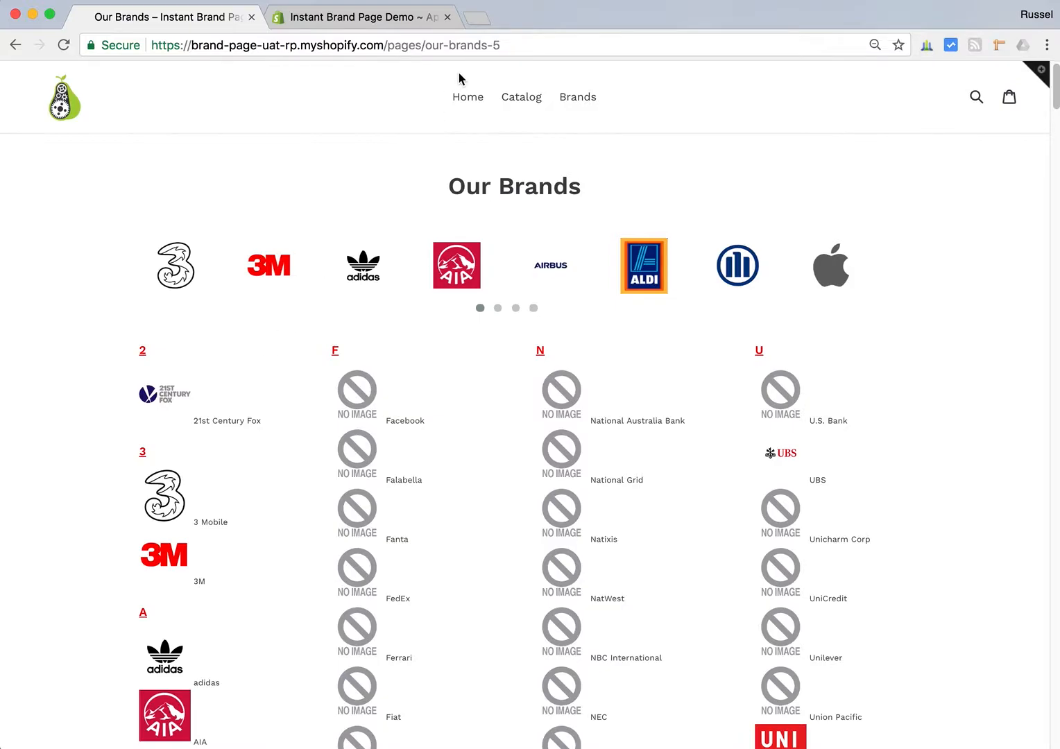
click(368, 21)
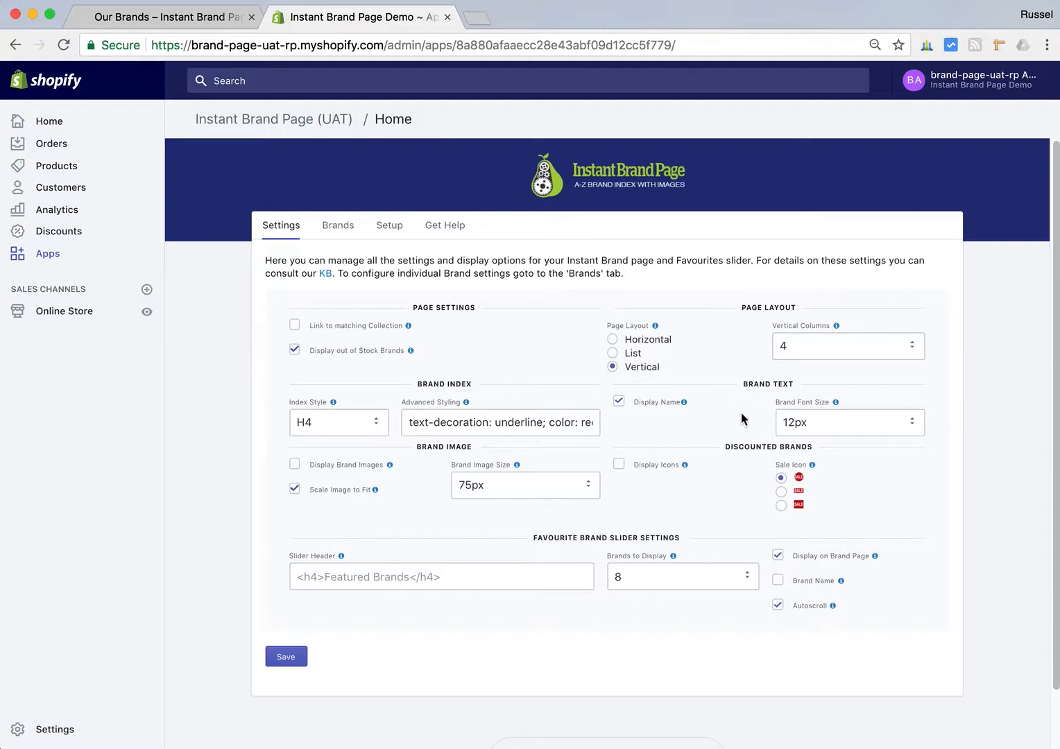
click(287, 656)
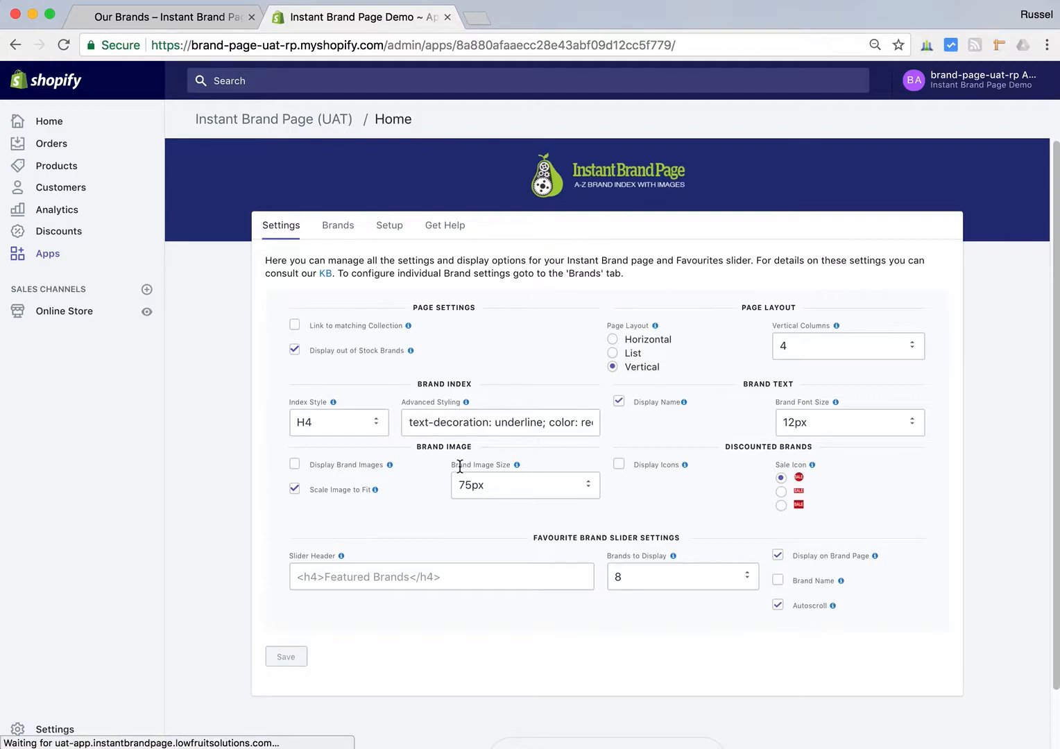
- Reload the storefront's Our Brands page and examine the slider and the brand list beneath it
click(173, 26)
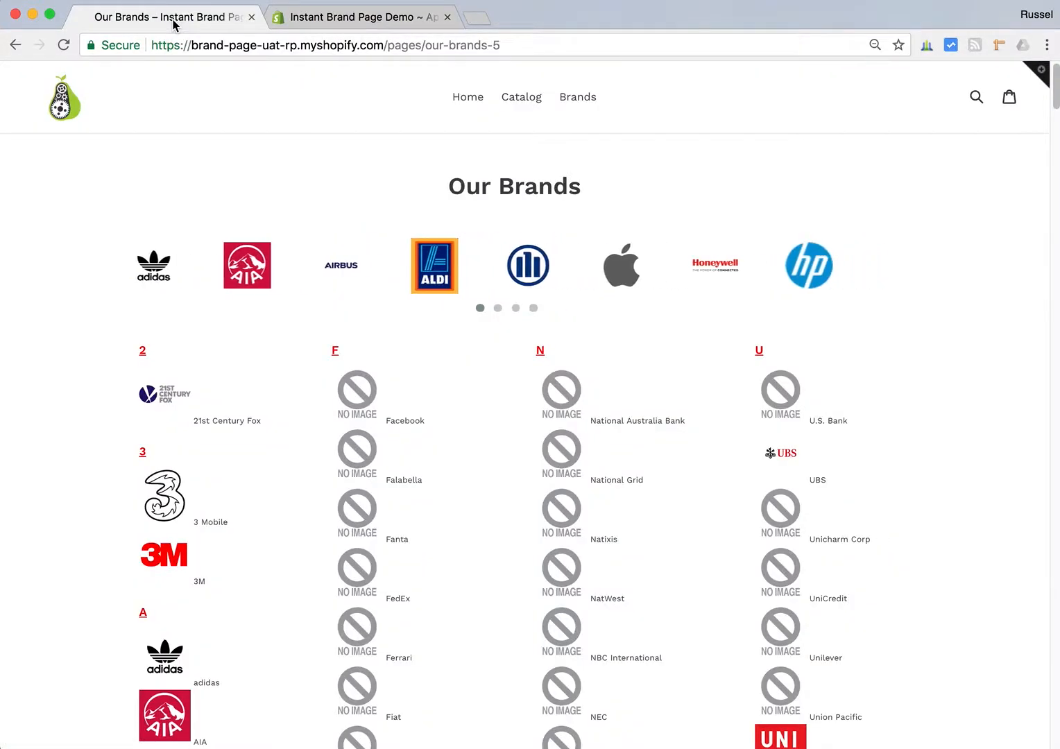
click(63, 46)
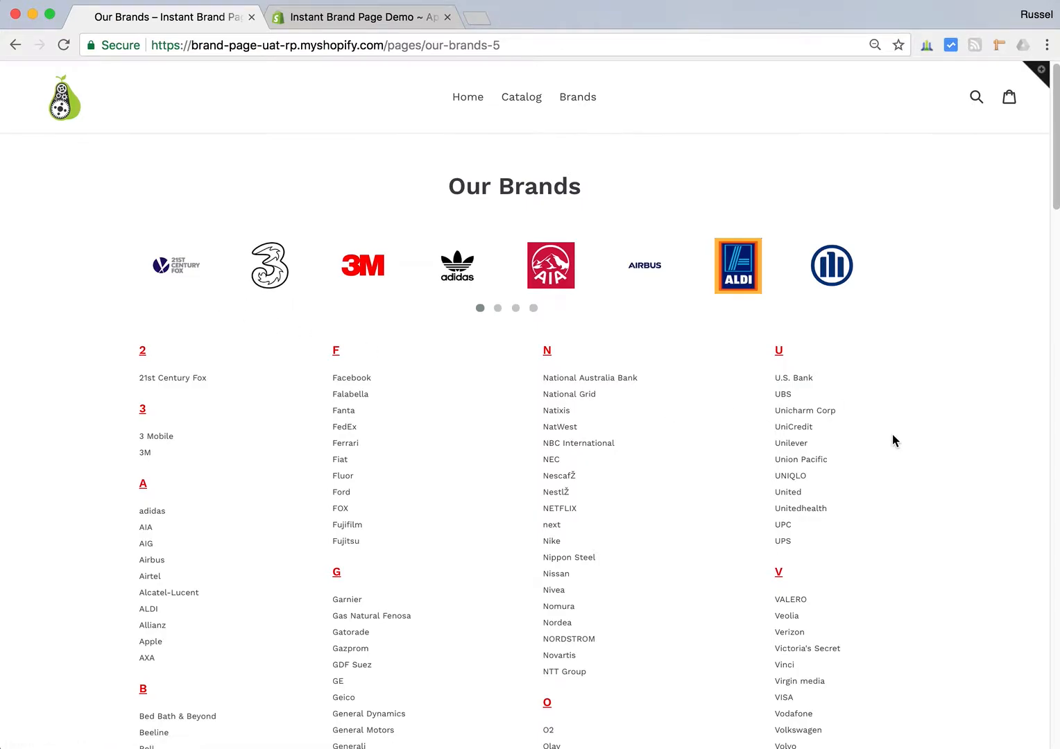
scroll(892, 435, down, 5)
scroll(892, 435, down, 11)
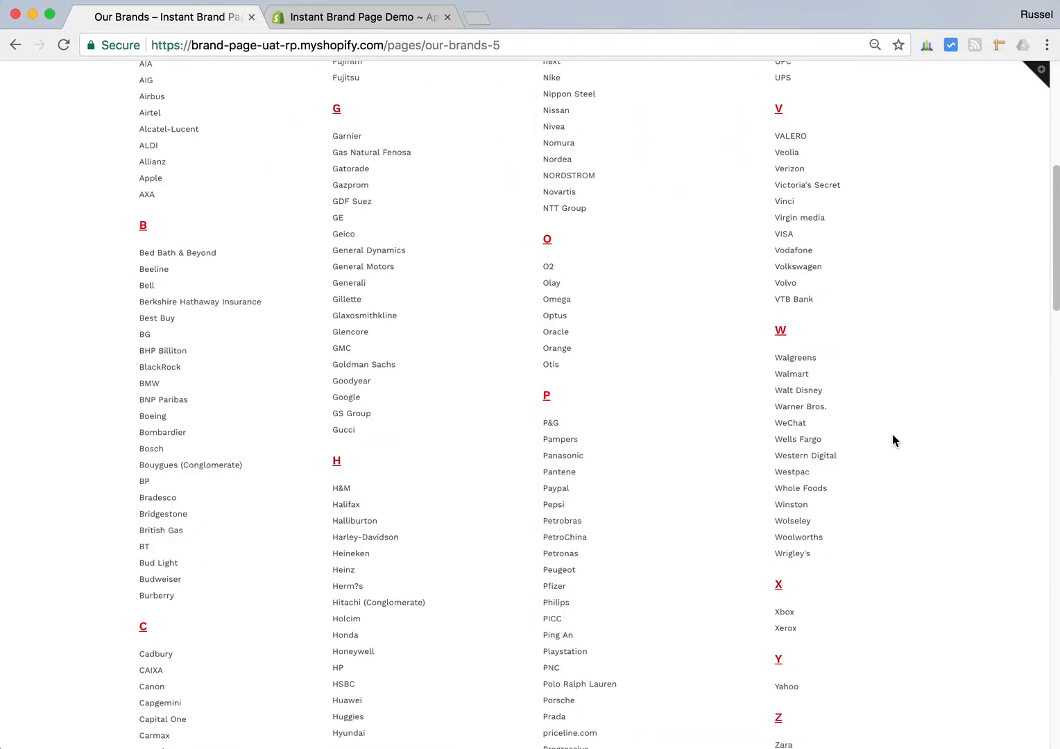
scroll(892, 434, up, 15)
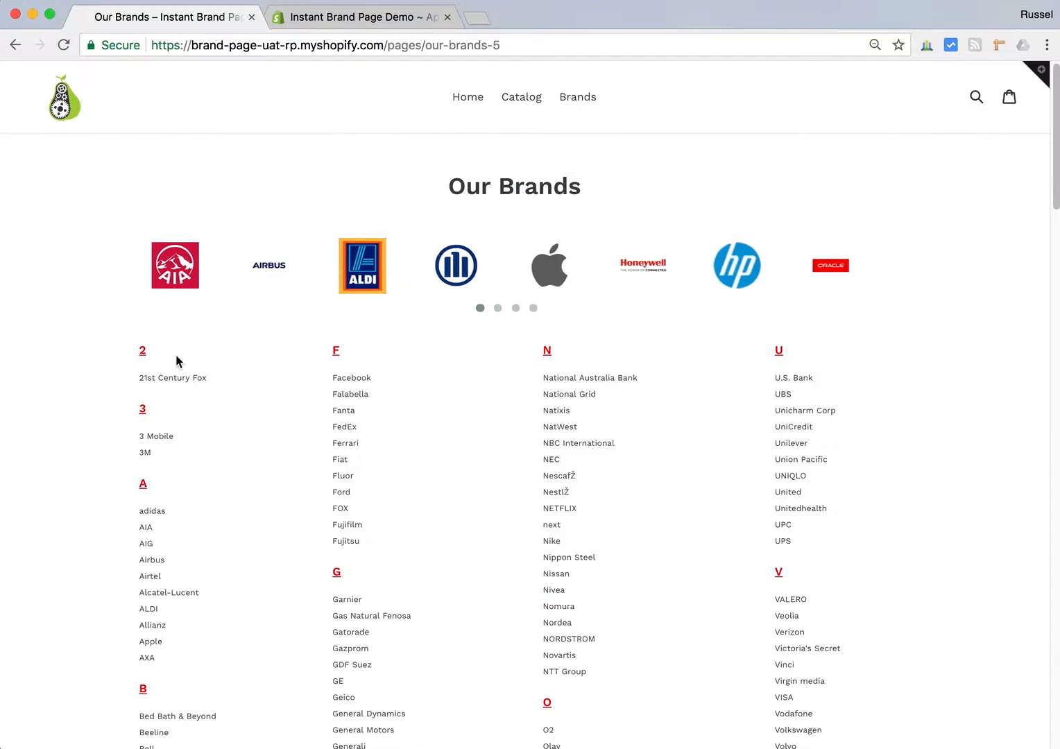
- Review the individual brand options for favourites, exclusions and custom images in the app, and return to its general settings
click(333, 20)
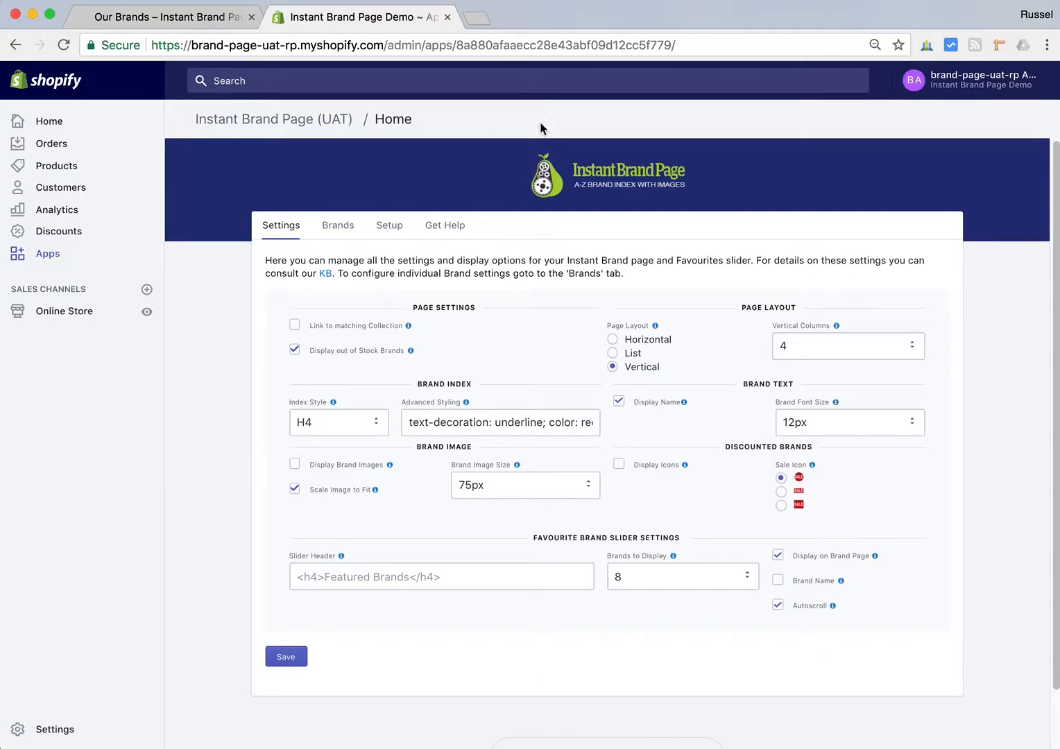
click(340, 232)
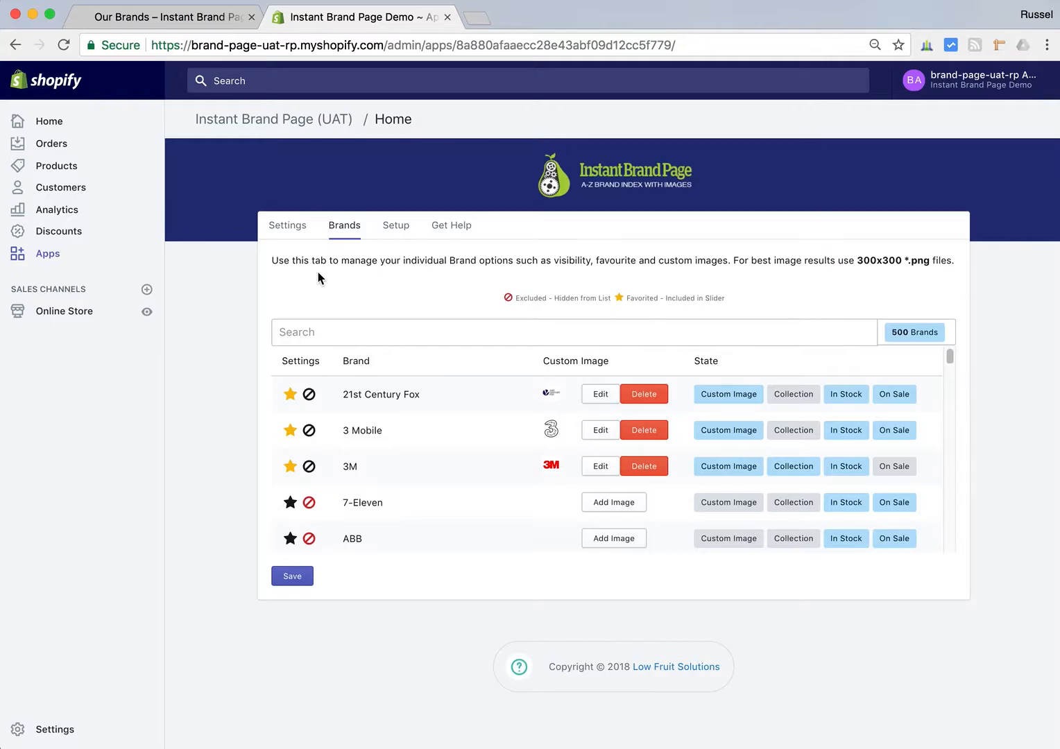
click(291, 226)
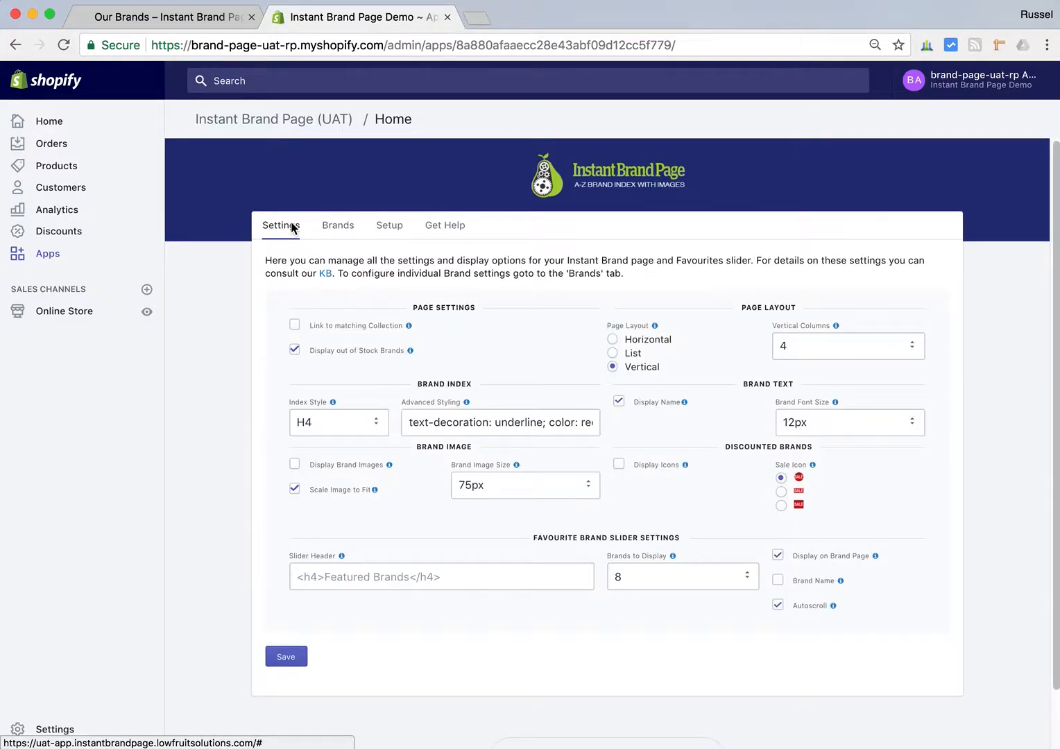